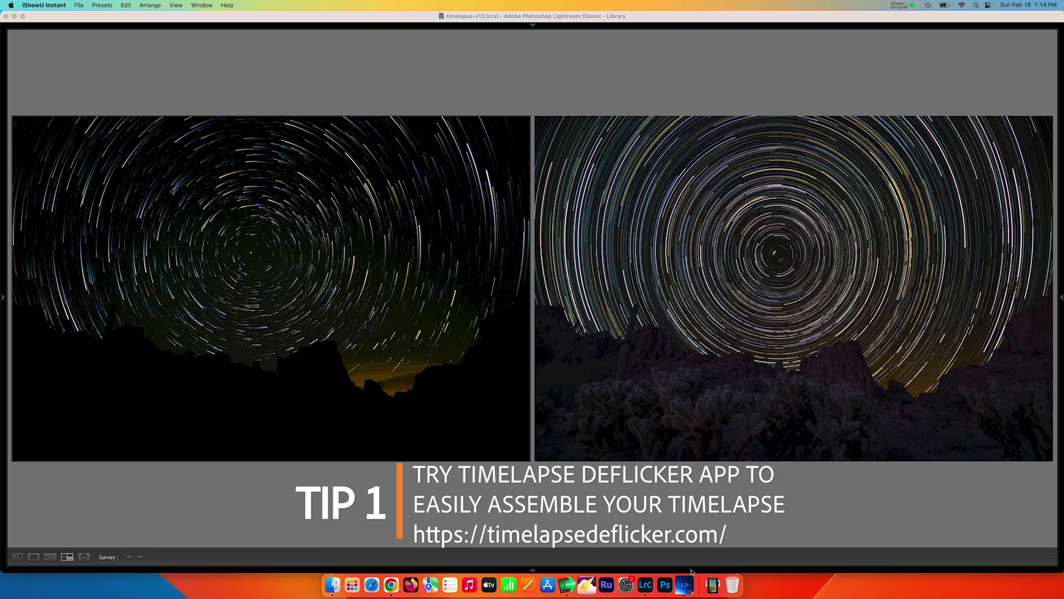
Open TimeLapse DeFlicker and load the "stars tl" folder of still photos from Pictures.
{"action": "left_click", "coordinate": [685, 584]}
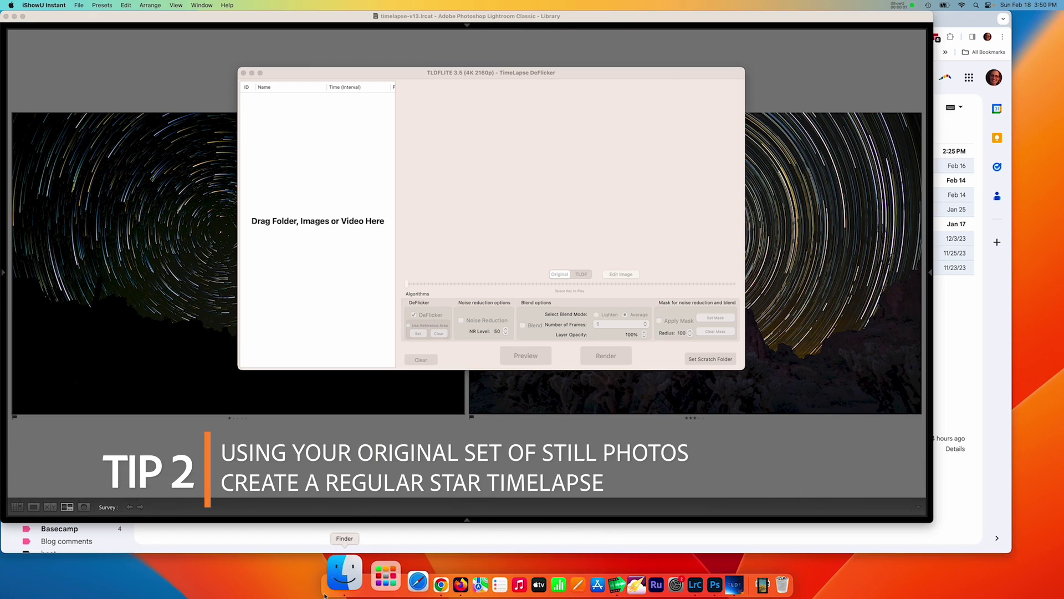
{"action": "left_click", "coordinate": [327, 591]}
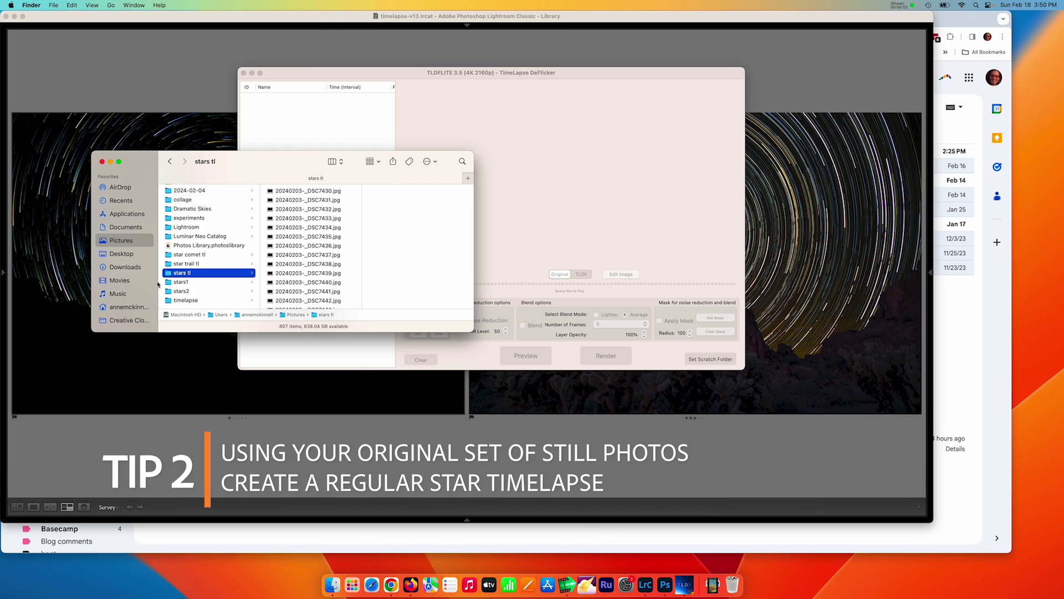
{"action": "left_click_drag", "start_coordinate": [172, 272], "coordinate": [296, 119]}
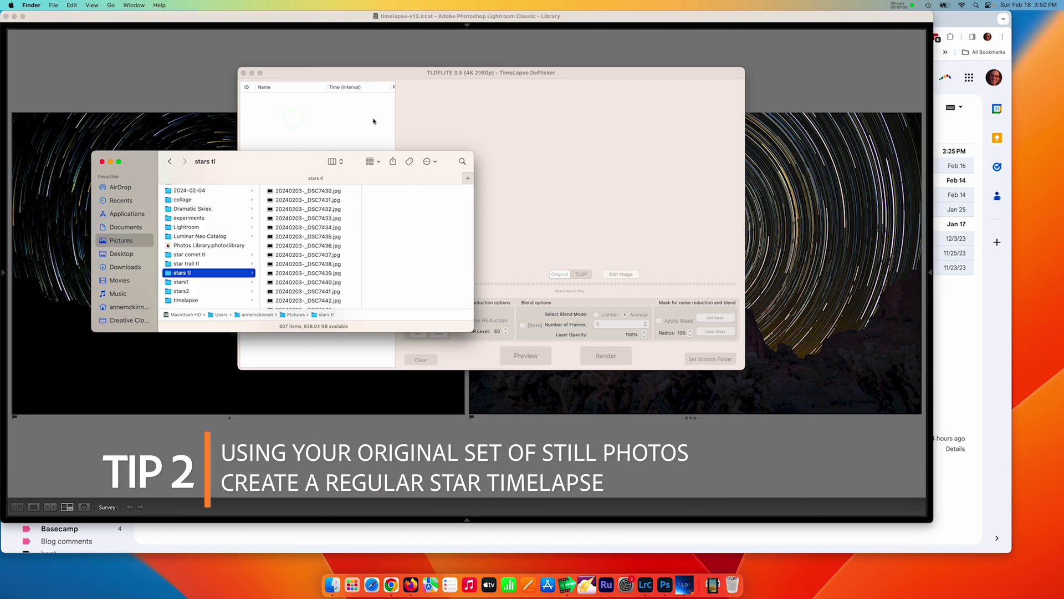
{"action": "left_click", "coordinate": [411, 92]}
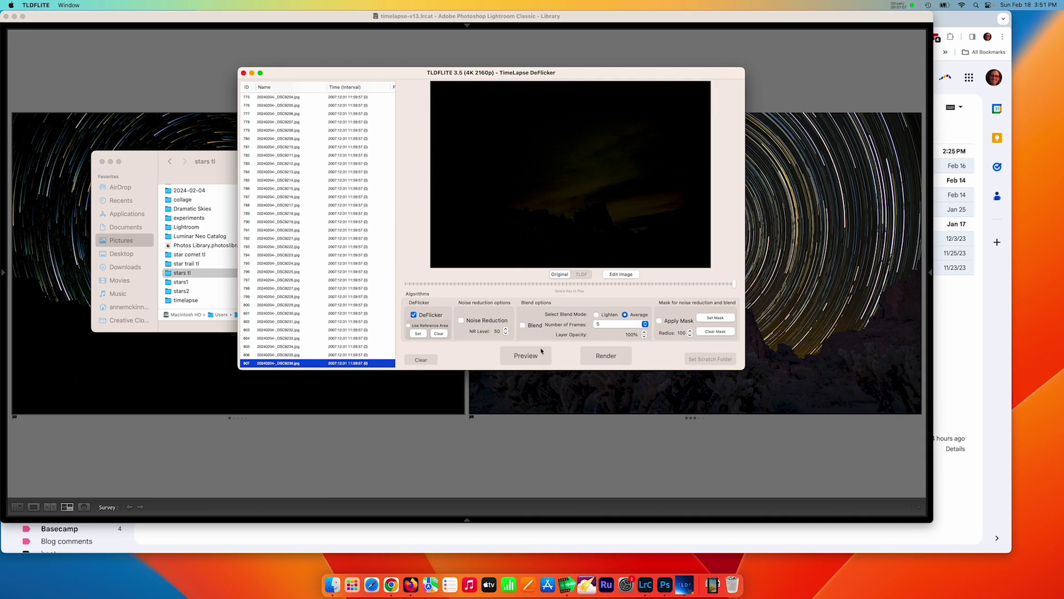
Render the loaded star photo sequence to a 4K H.264 video at 30 fps in the "star timelapse" folder.
{"action": "left_click", "coordinate": [609, 358]}
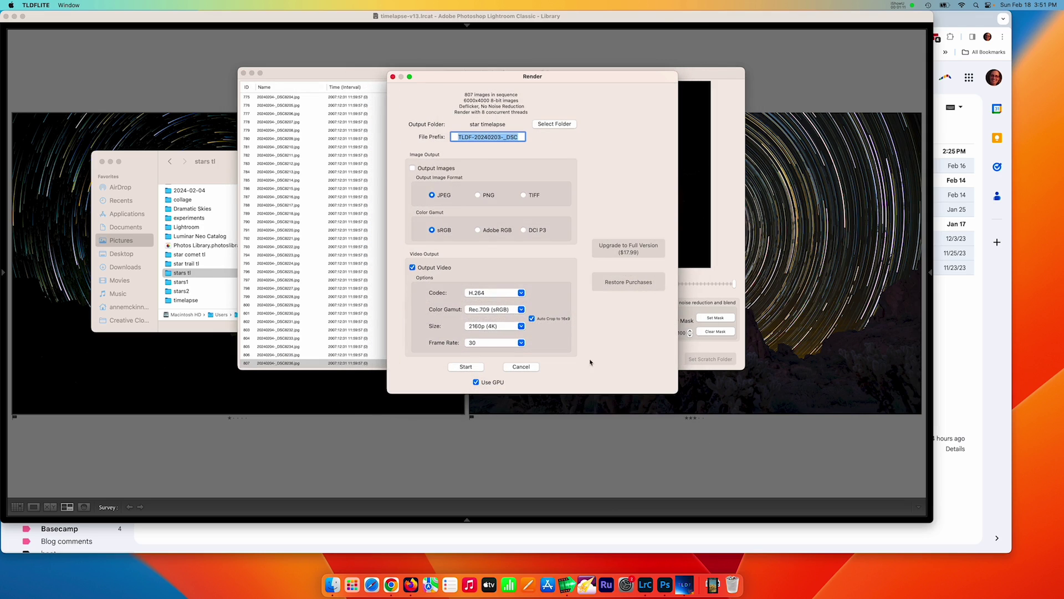
{"action": "left_click", "coordinate": [466, 368]}
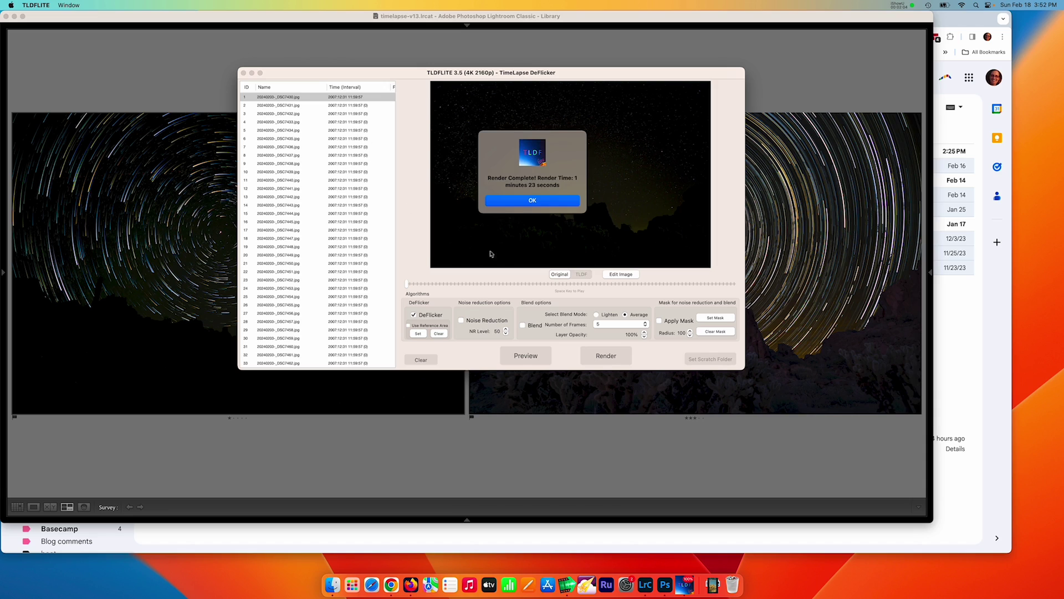
{"action": "left_click", "coordinate": [548, 203]}
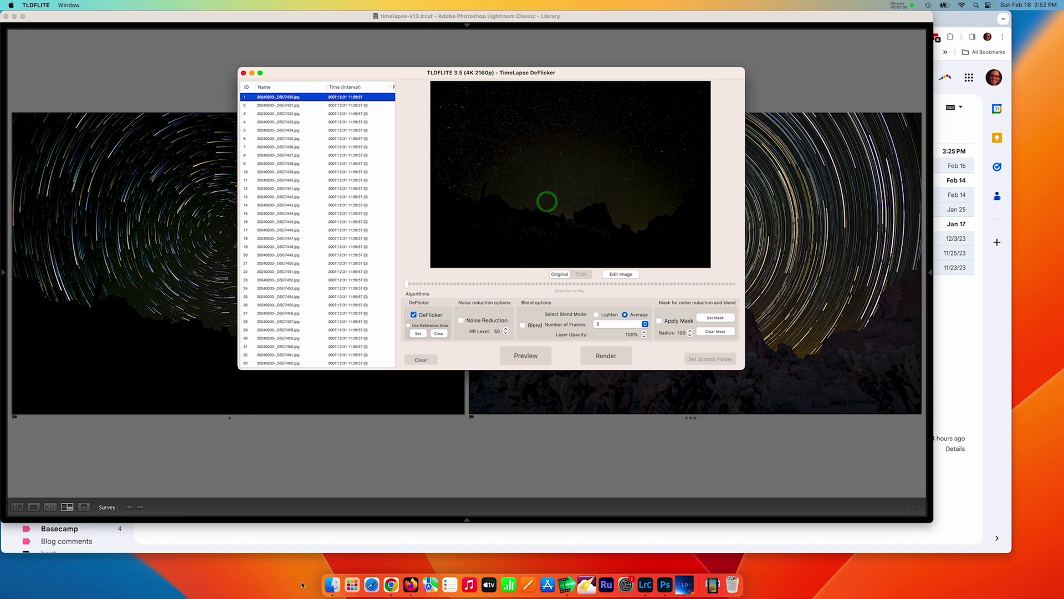
Play the rendered video TLDF-20240203-_DSC.mp4 from the "star timelapse" folder in Movies.
{"action": "left_click", "coordinate": [333, 585]}
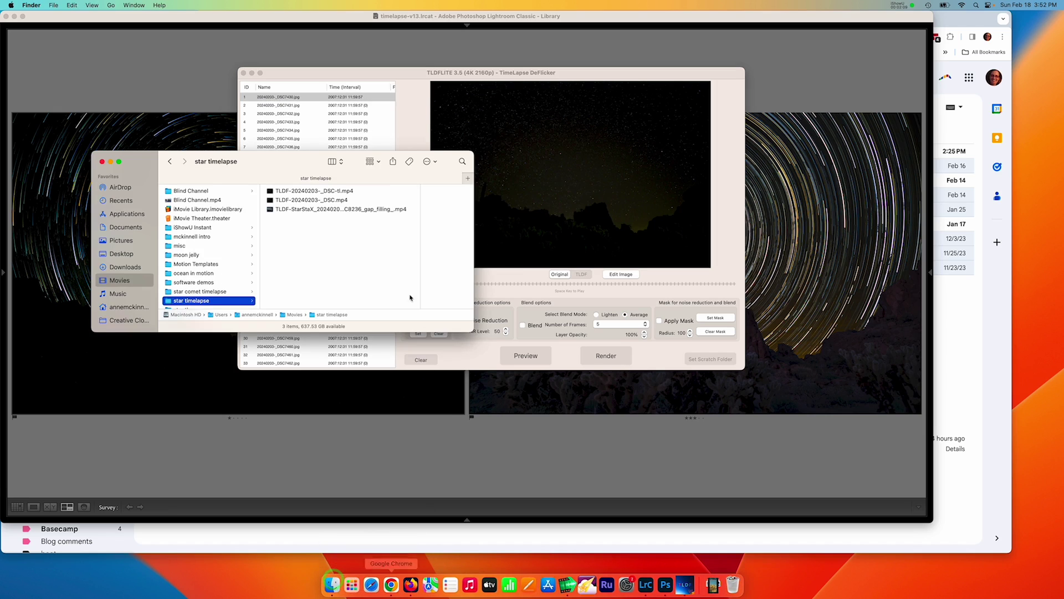
{"action": "double_click", "coordinate": [300, 200]}
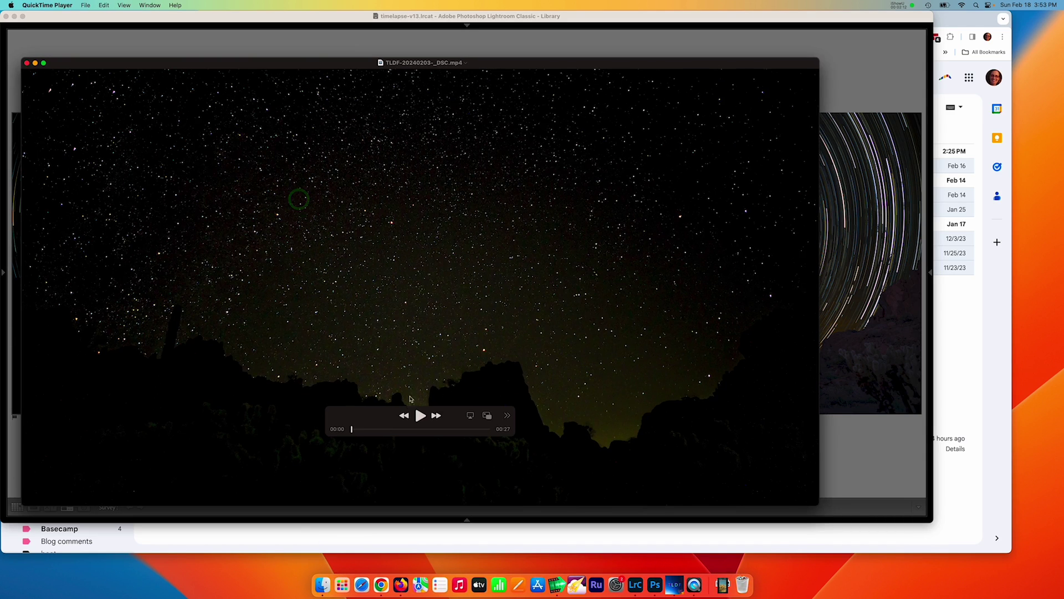
{"action": "left_click", "coordinate": [420, 417]}
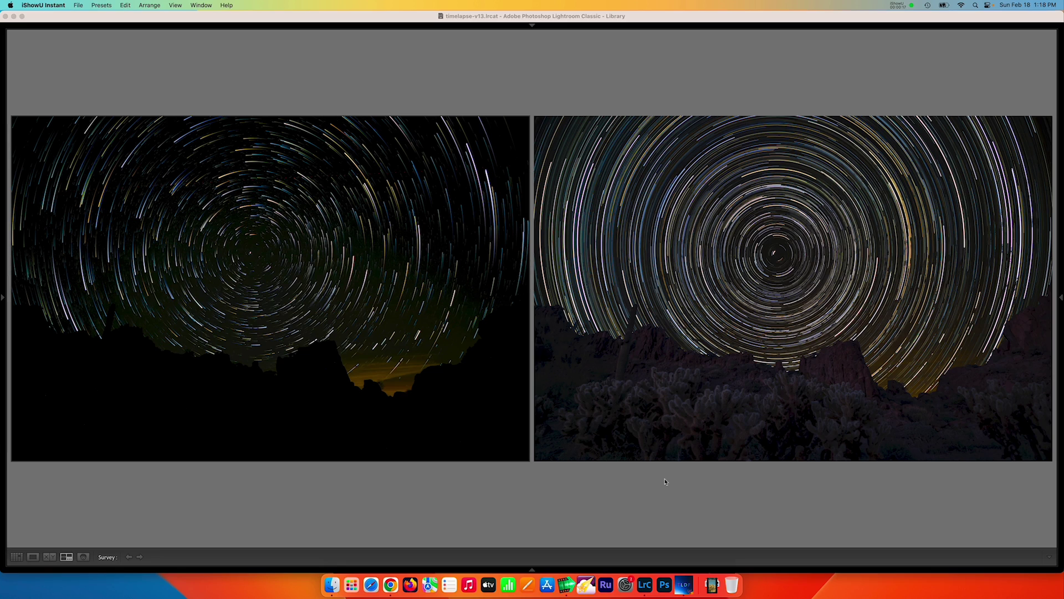
Open StarStaX and load all the images from the "stars1" folder in Pictures.
{"action": "left_click", "coordinate": [586, 584]}
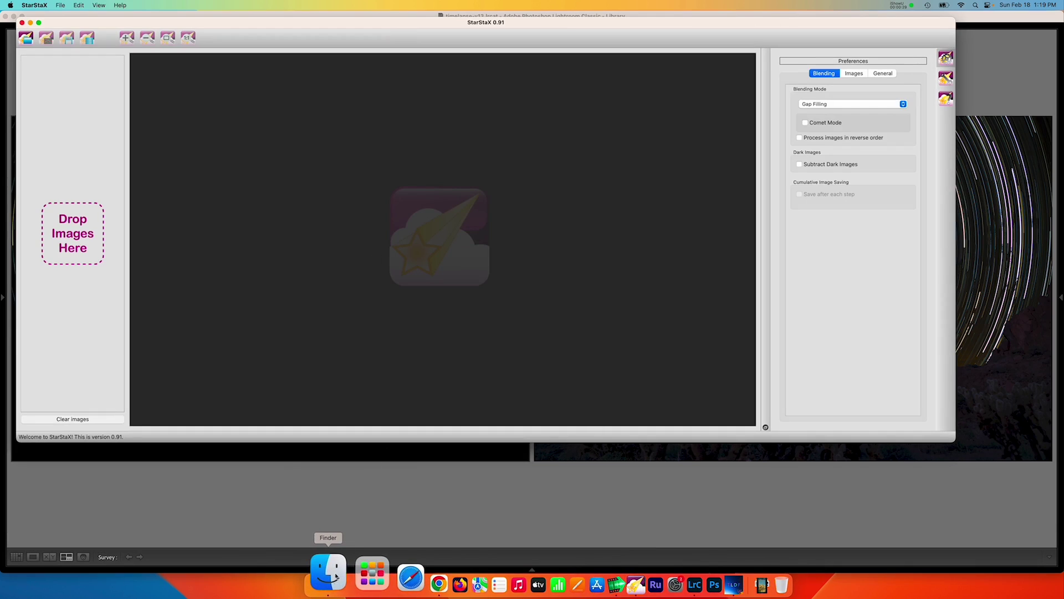
{"action": "left_click", "coordinate": [331, 592]}
{"action": "scroll", "coordinate": [134, 284], "scroll_direction": "down", "scroll_amount": 1}
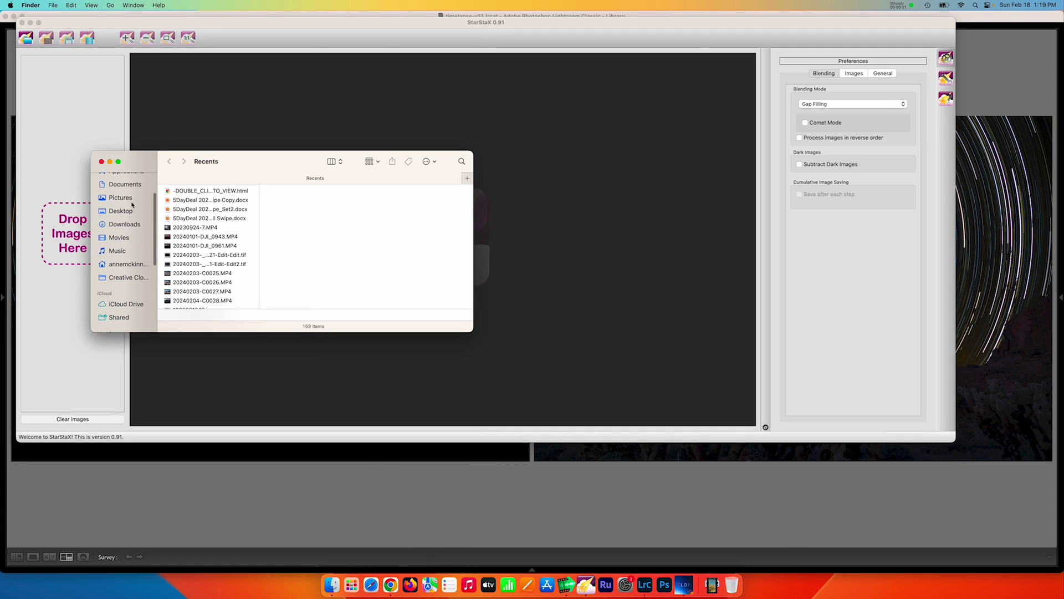
{"action": "left_click", "coordinate": [122, 198]}
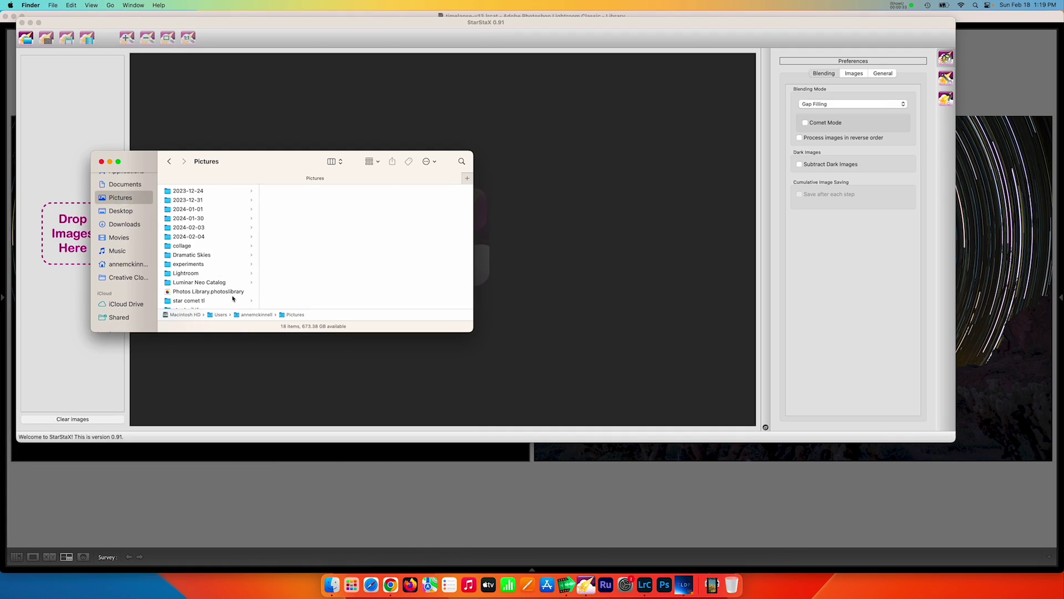
{"action": "scroll", "coordinate": [223, 287], "scroll_direction": "down", "scroll_amount": 2}
{"action": "left_click", "coordinate": [177, 282]}
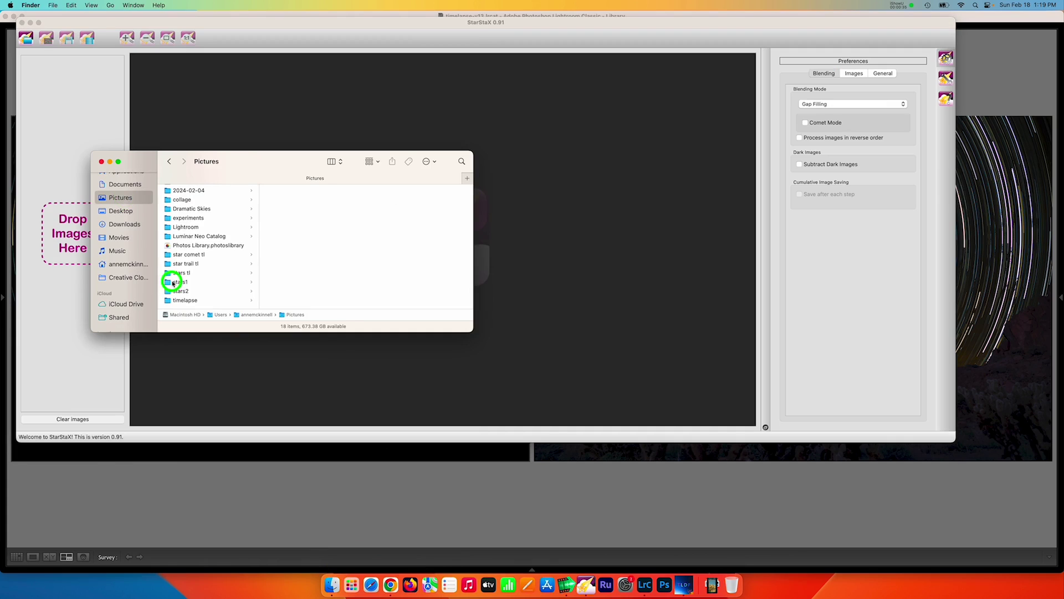
{"action": "key", "text": "super+a"}
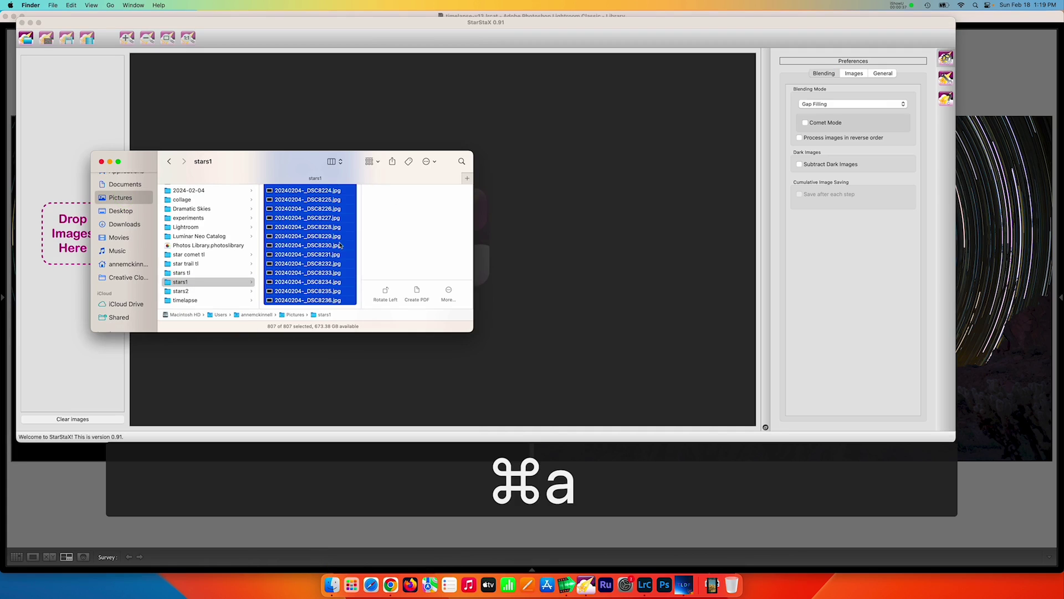
{"action": "left_click_drag", "start_coordinate": [272, 239], "coordinate": [75, 236]}
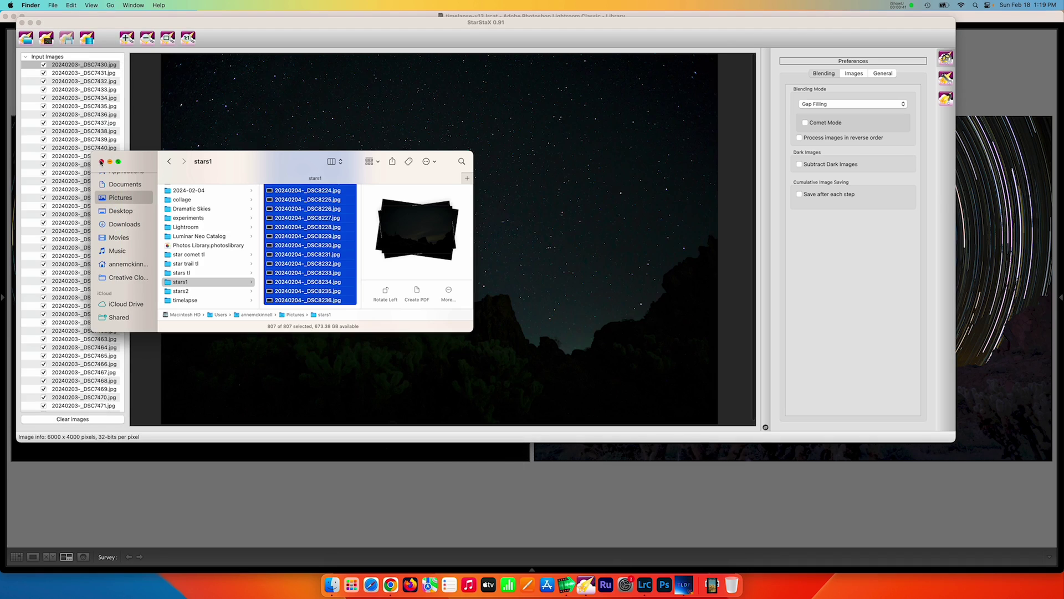
{"action": "left_click", "coordinate": [101, 164]}
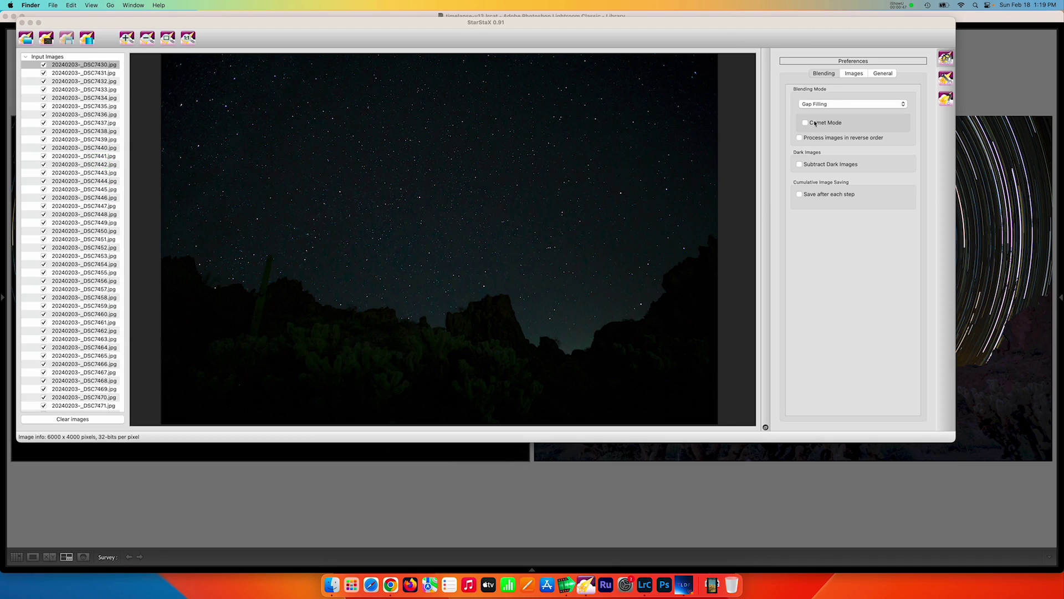
Set the blending mode to Lighten and enable saving a cumulative image after each step.
{"action": "left_click", "coordinate": [901, 104]}
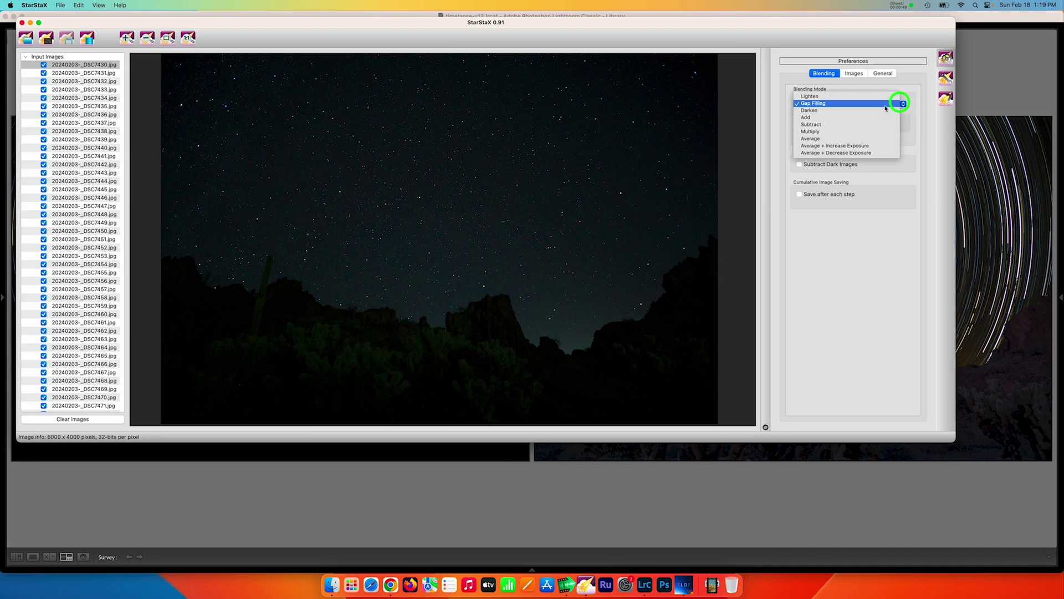
{"action": "left_click", "coordinate": [880, 98]}
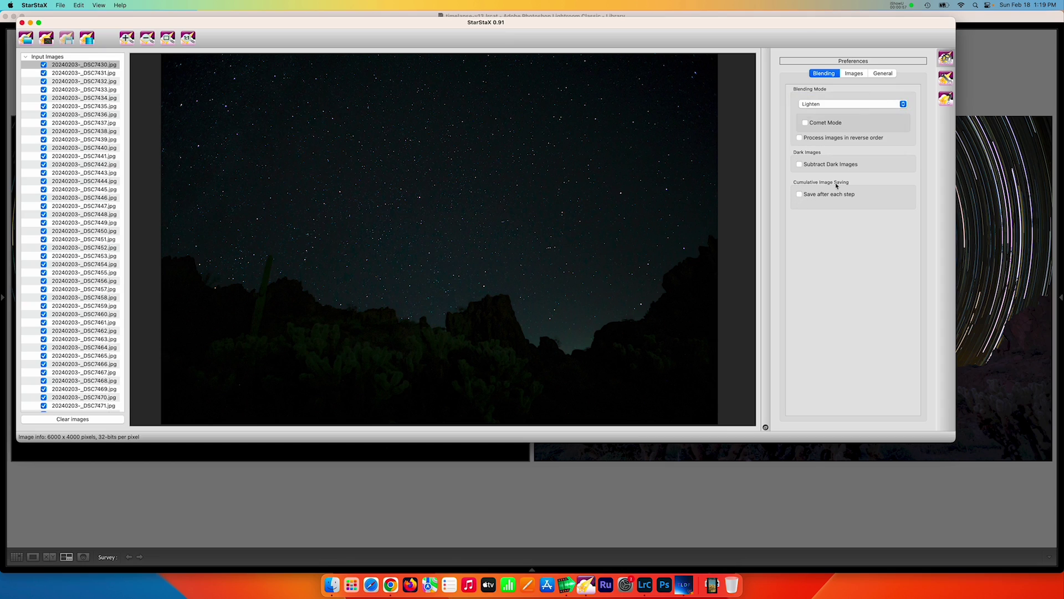
{"action": "left_click", "coordinate": [799, 194]}
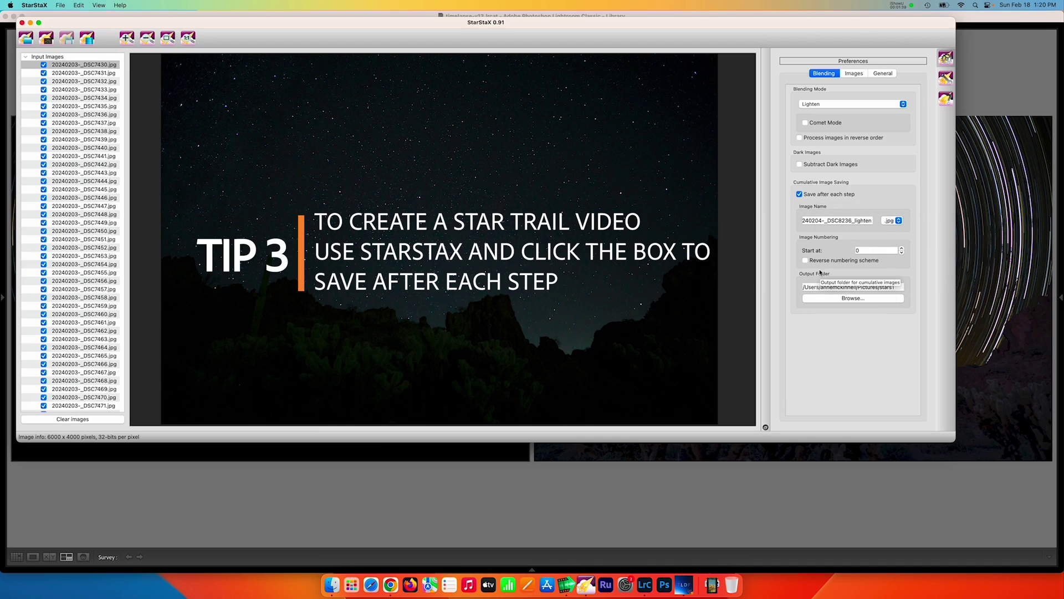
Set the cumulative image output folder to "star trail tl" in Pictures and start processing the stack.
{"action": "left_click", "coordinate": [863, 299]}
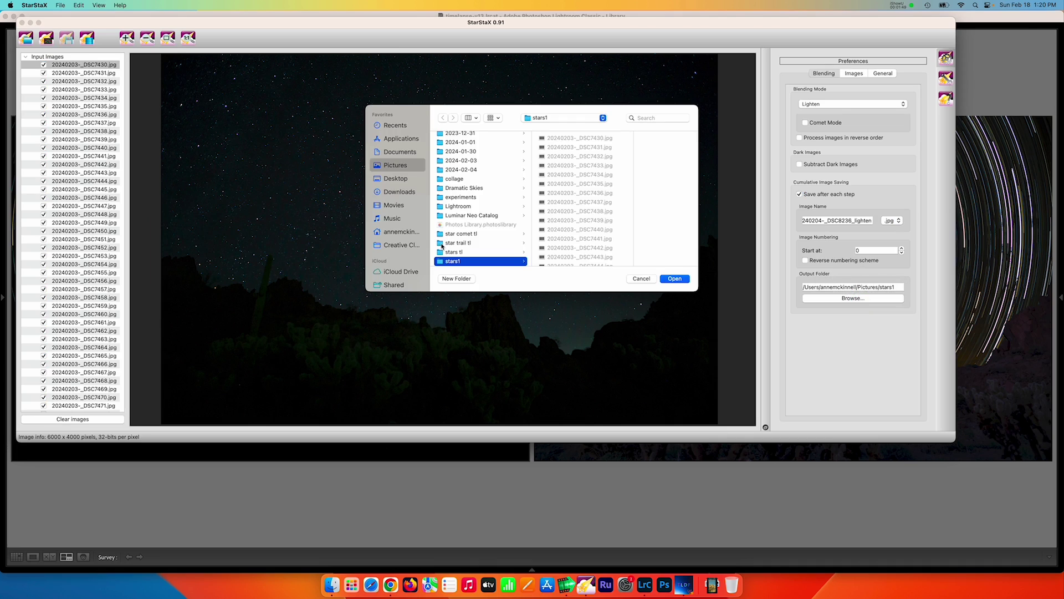
{"action": "left_click", "coordinate": [441, 247]}
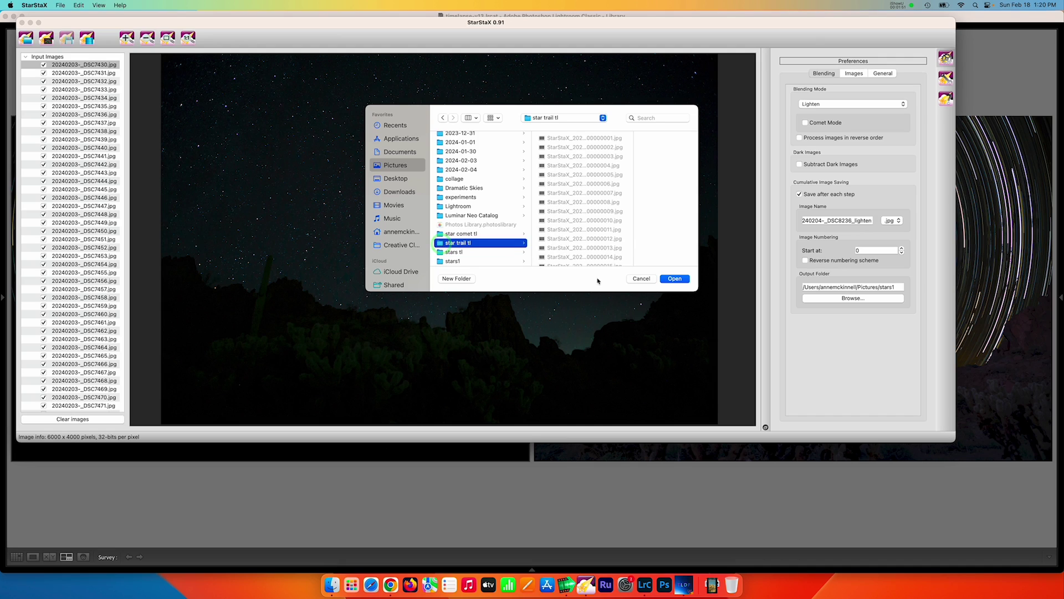
{"action": "left_click", "coordinate": [676, 279]}
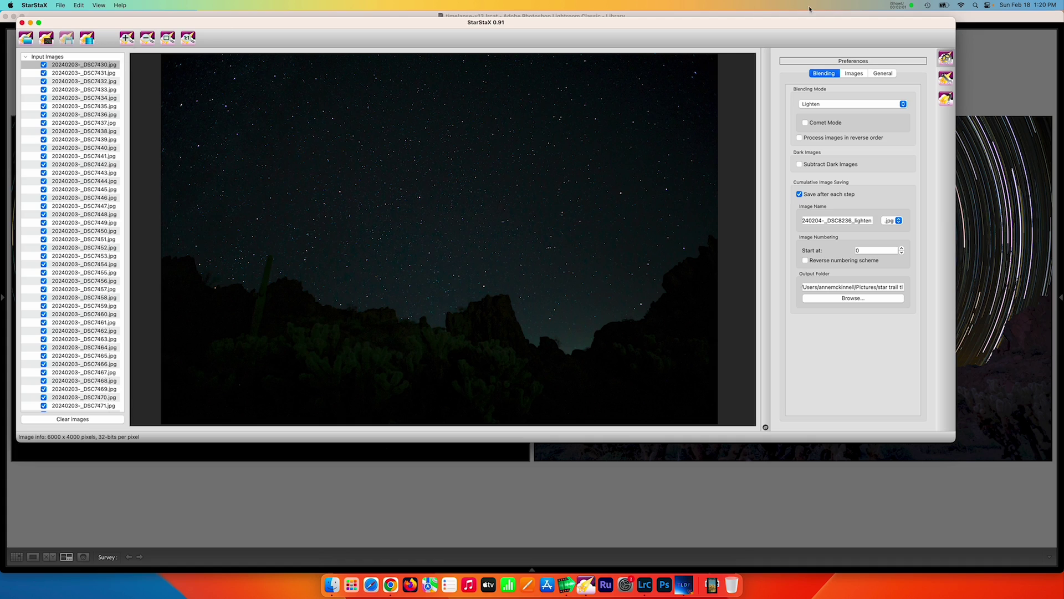
{"action": "left_click", "coordinate": [87, 37]}
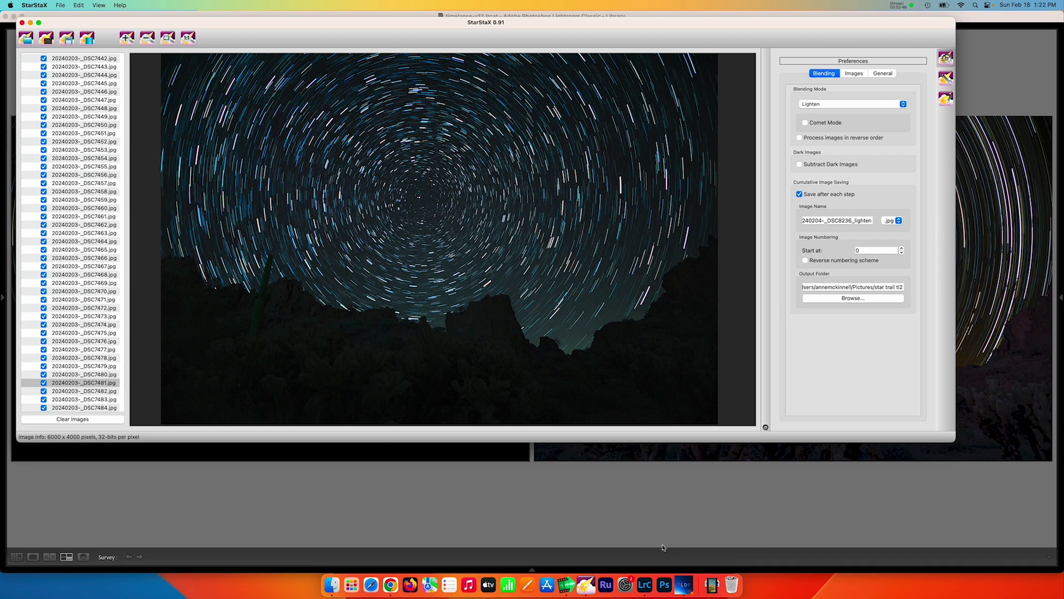
Switch to TimeLapse DeFlicker and load the "star trail tl" folder from Pictures.
{"action": "left_click", "coordinate": [685, 585]}
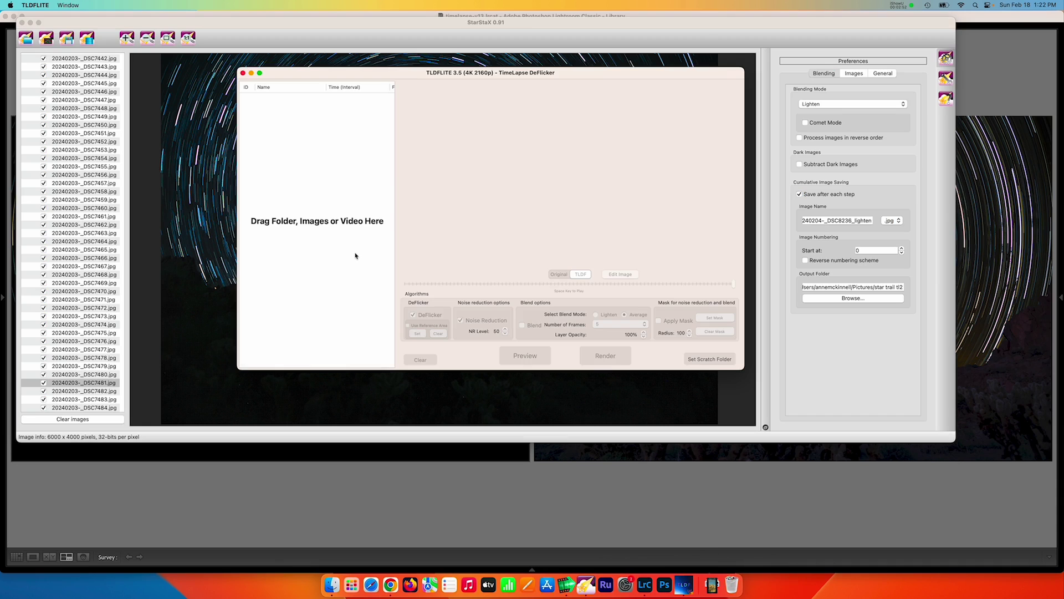
{"action": "left_click", "coordinate": [331, 585]}
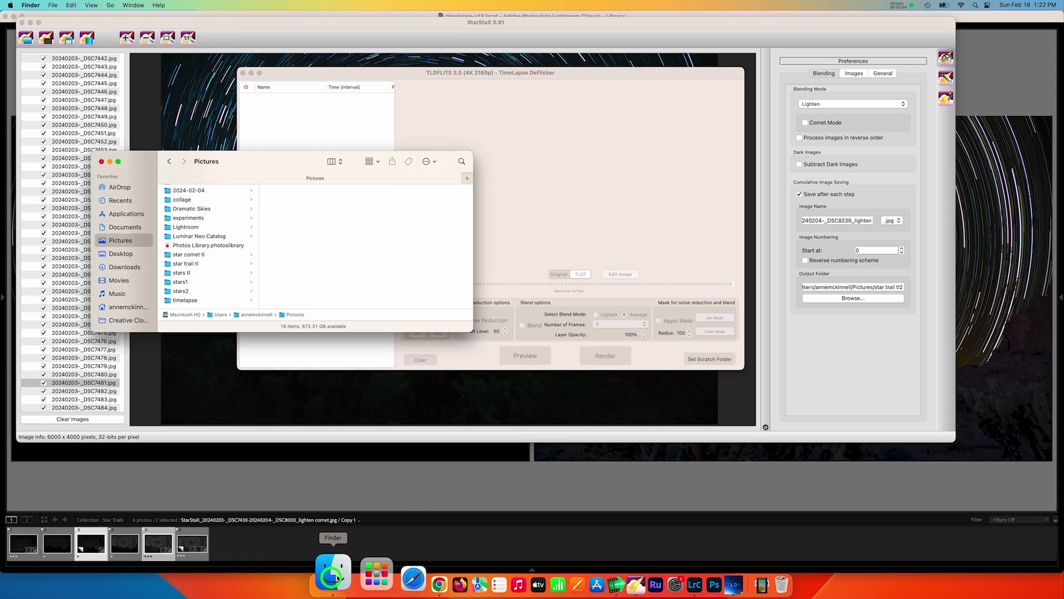
{"action": "left_click", "coordinate": [179, 265]}
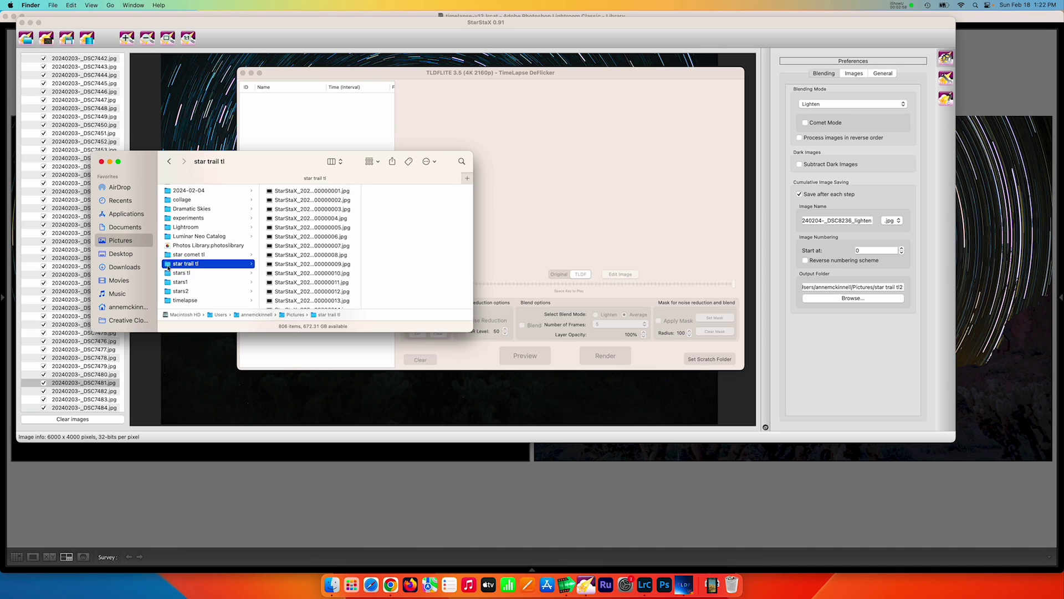
{"action": "left_click_drag", "start_coordinate": [168, 266], "coordinate": [311, 131]}
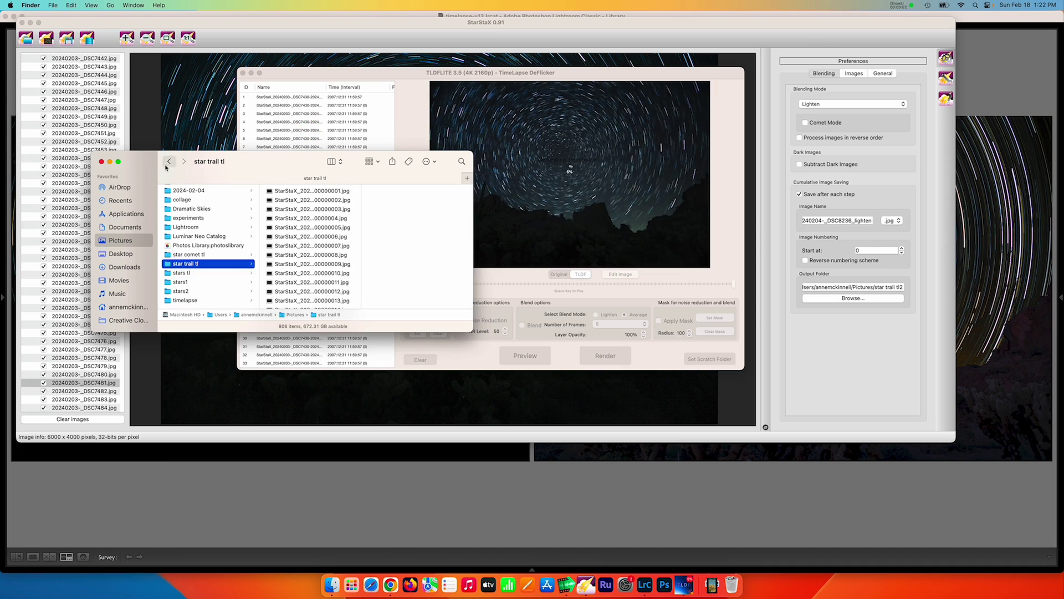
{"action": "left_click", "coordinate": [101, 162]}
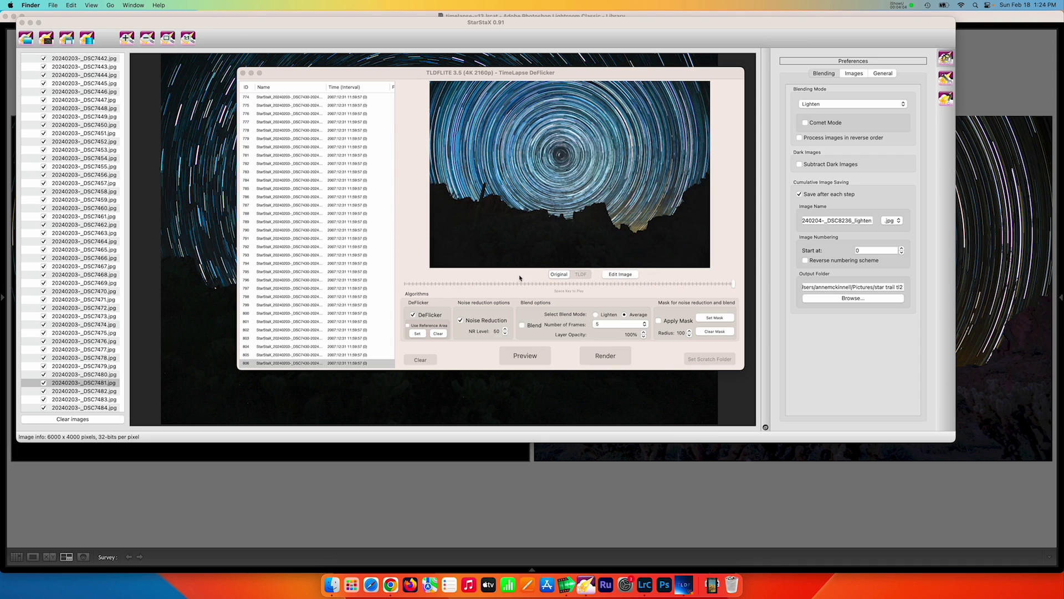
Render the star trail sequence as a video into a new "star timelapse" folder created in Movies.
{"action": "left_click", "coordinate": [607, 357]}
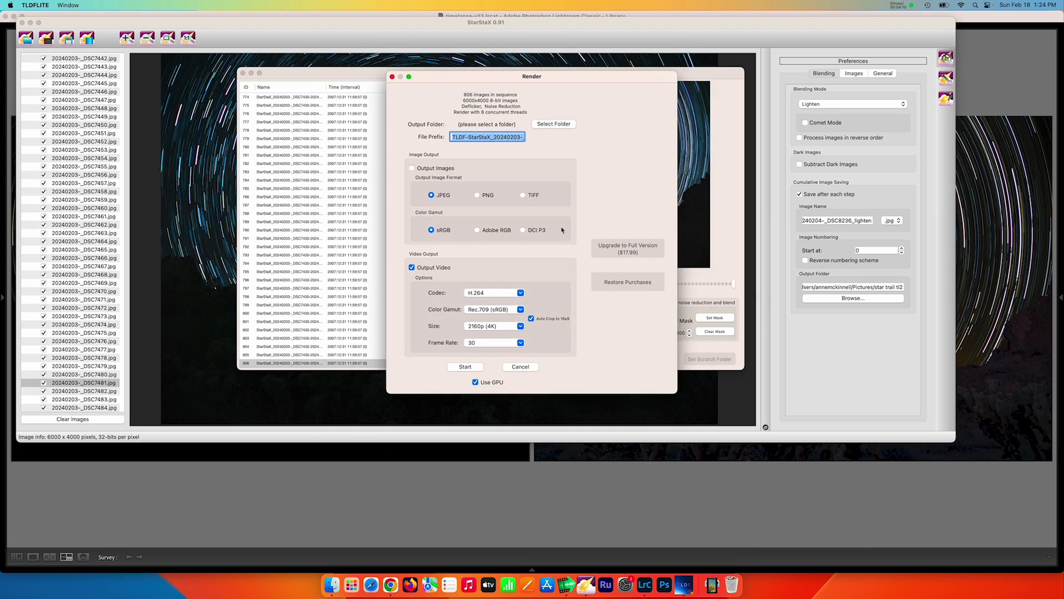
{"action": "left_click", "coordinate": [556, 126]}
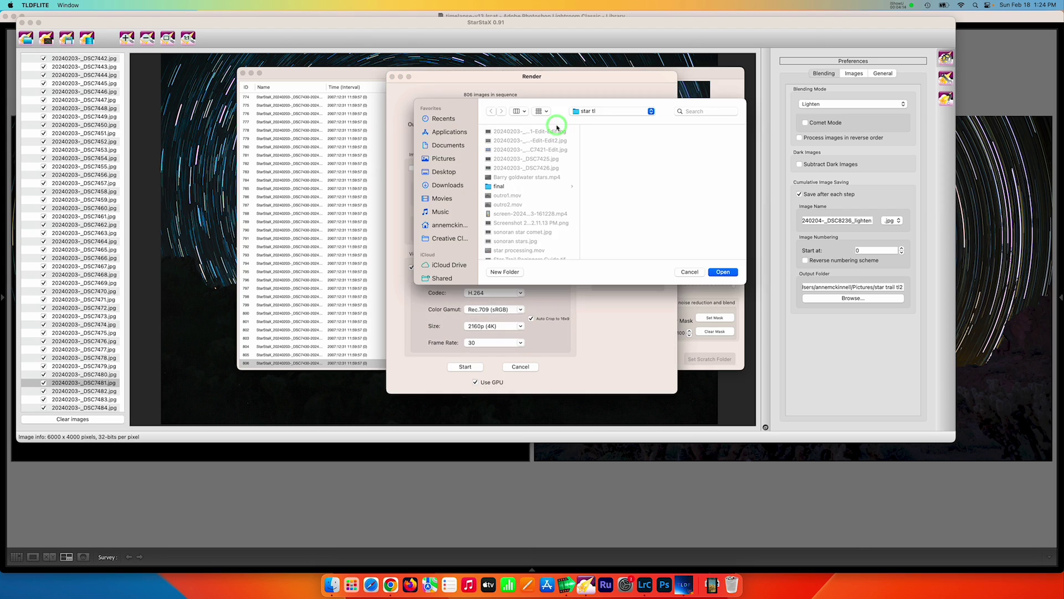
{"action": "left_click", "coordinate": [442, 198]}
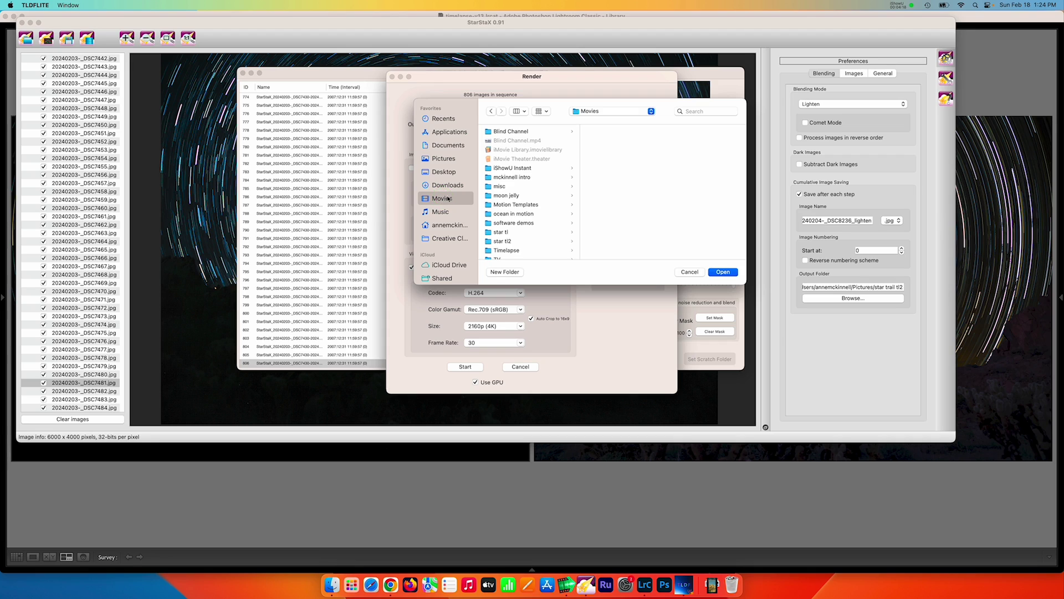
{"action": "left_click", "coordinate": [504, 272]}
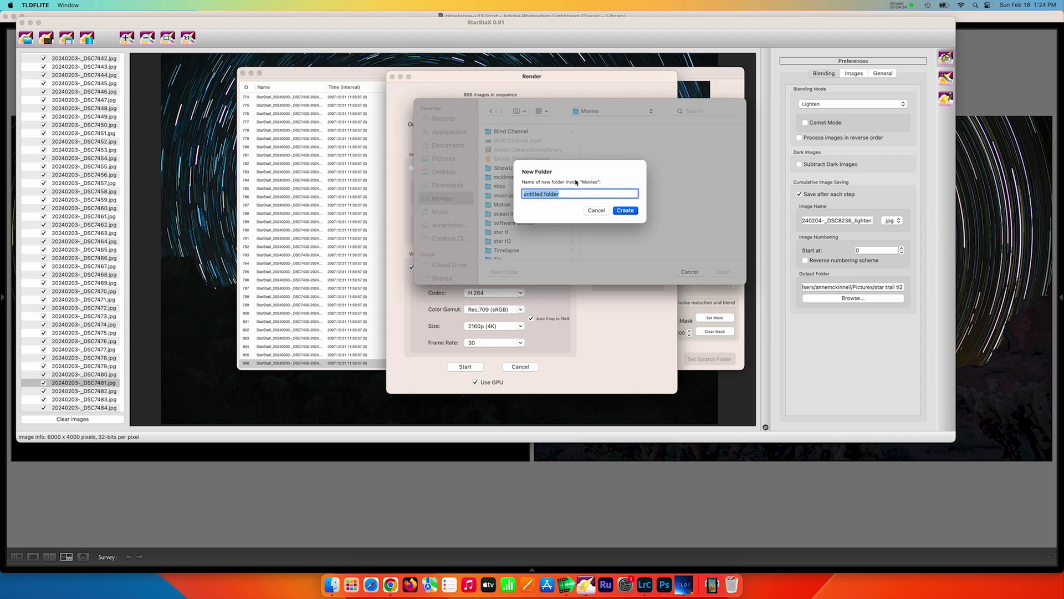
{"action": "type", "text": "star timelapse"}
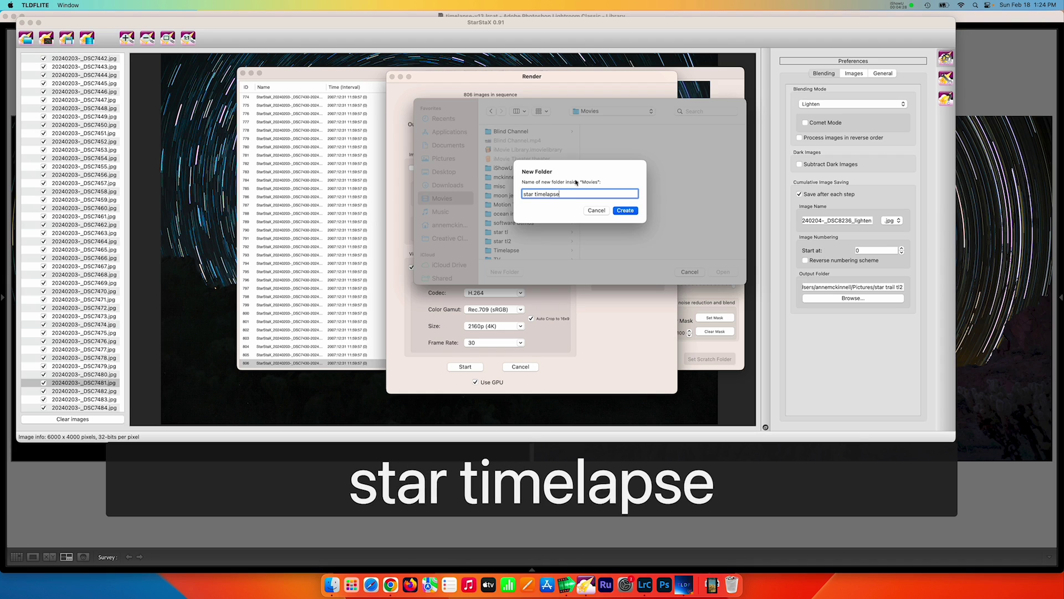
{"action": "left_click", "coordinate": [625, 210]}
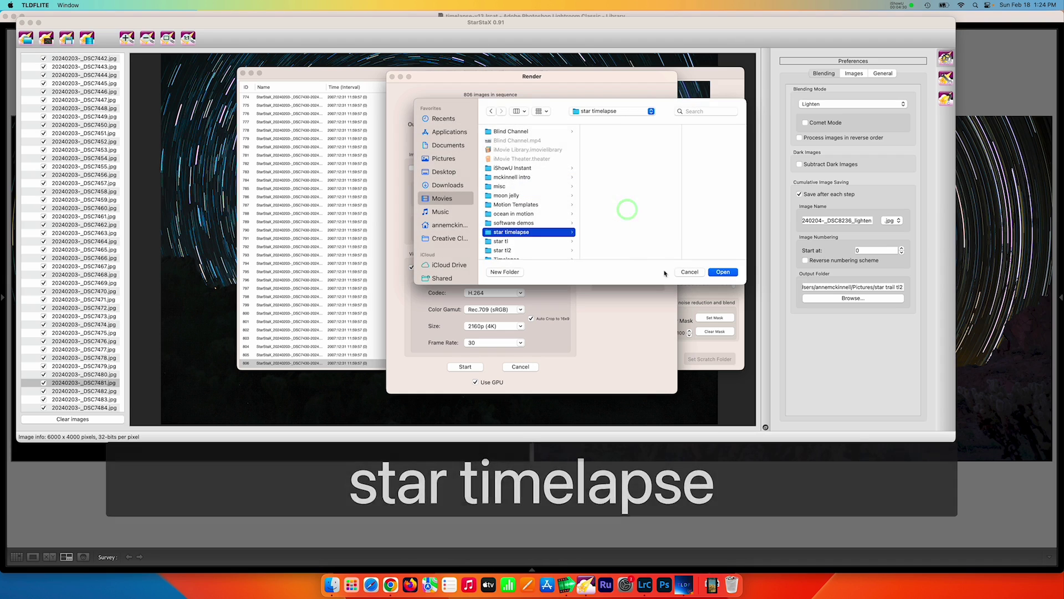
{"action": "left_click", "coordinate": [723, 271]}
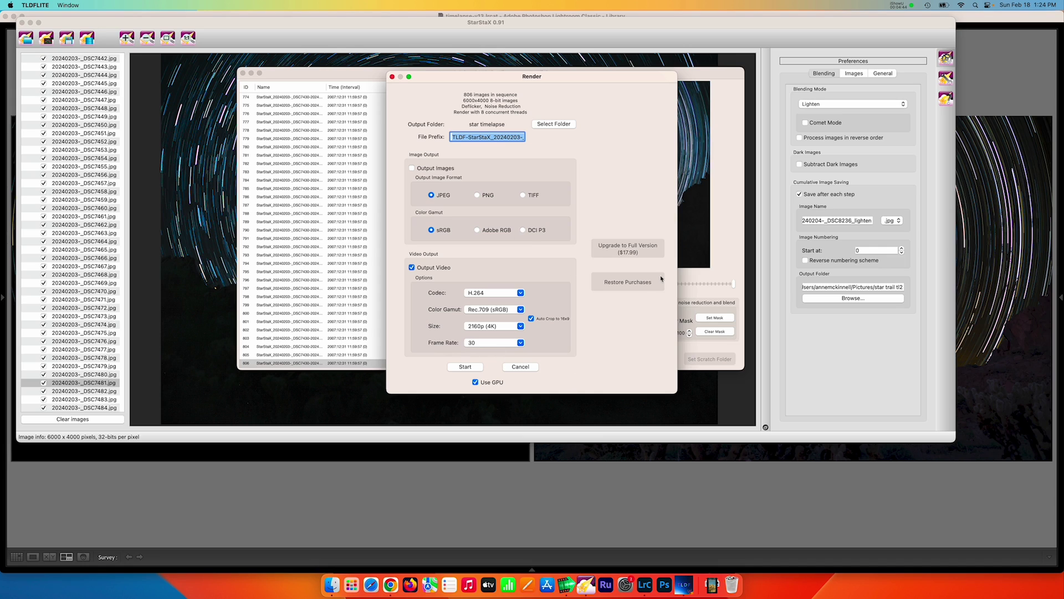
{"action": "left_click", "coordinate": [464, 367]}
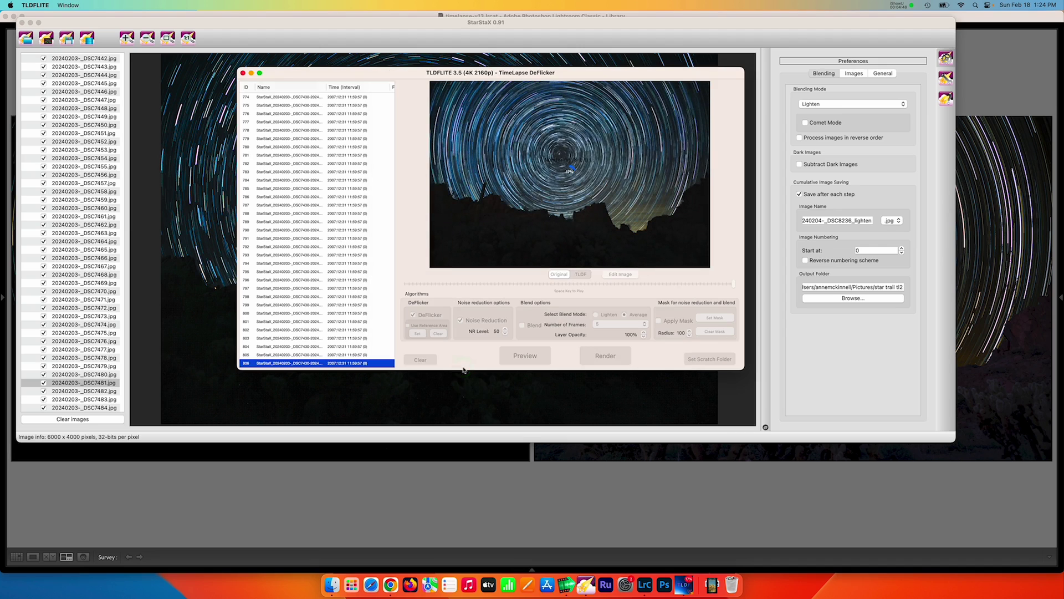
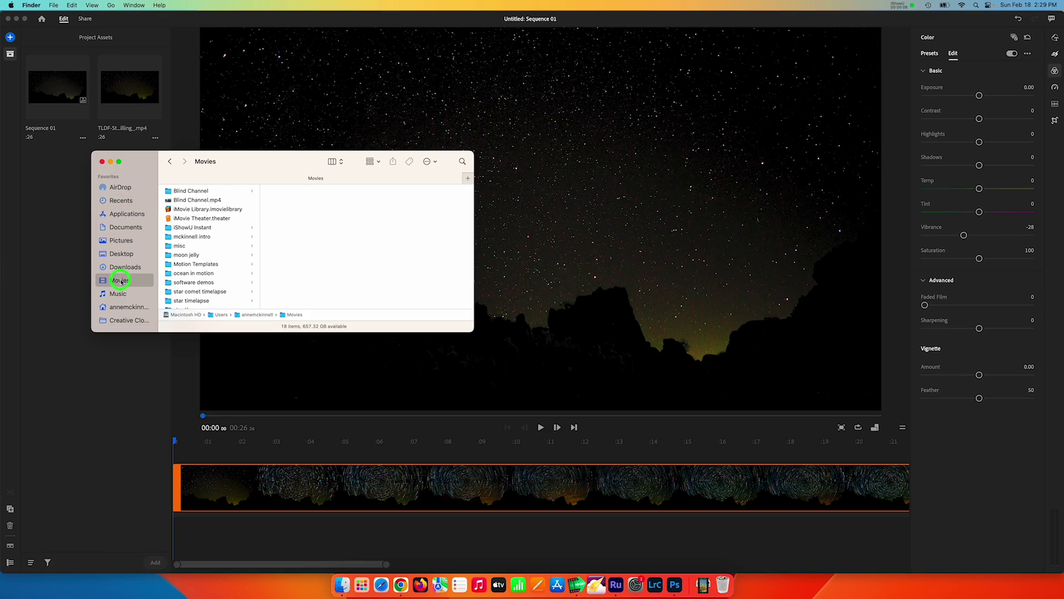
Import sonoran-star-comet.png from the "star comet timelapse" folder in Movies into the Premiere Rush project assets.
{"action": "scroll", "coordinate": [206, 243], "scroll_direction": "down", "scroll_amount": 3}
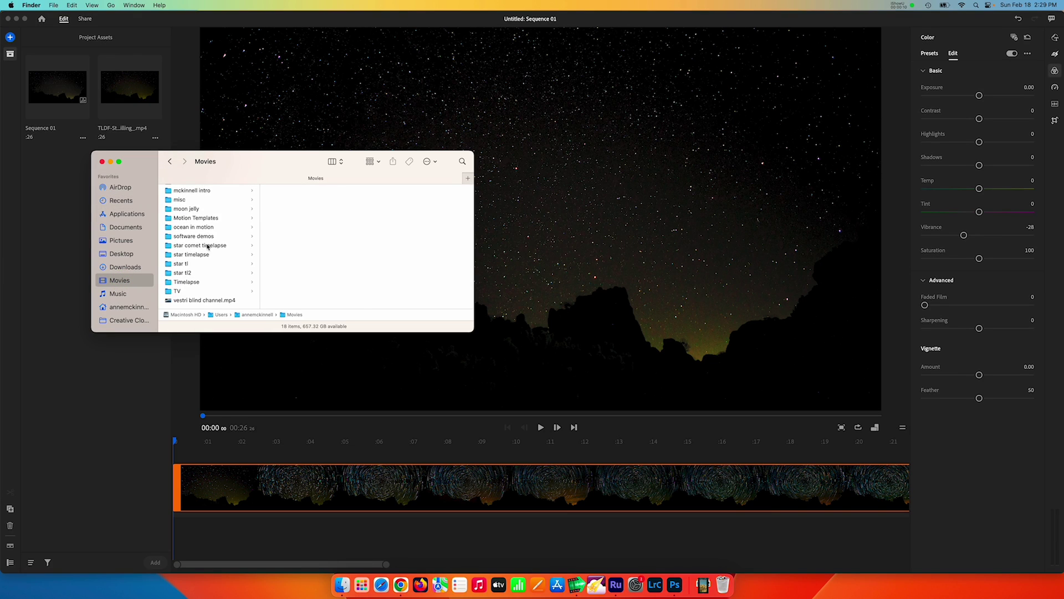
{"action": "left_click", "coordinate": [206, 245]}
{"action": "left_click", "coordinate": [293, 193]}
{"action": "left_click_drag", "start_coordinate": [294, 192], "coordinate": [57, 198]}
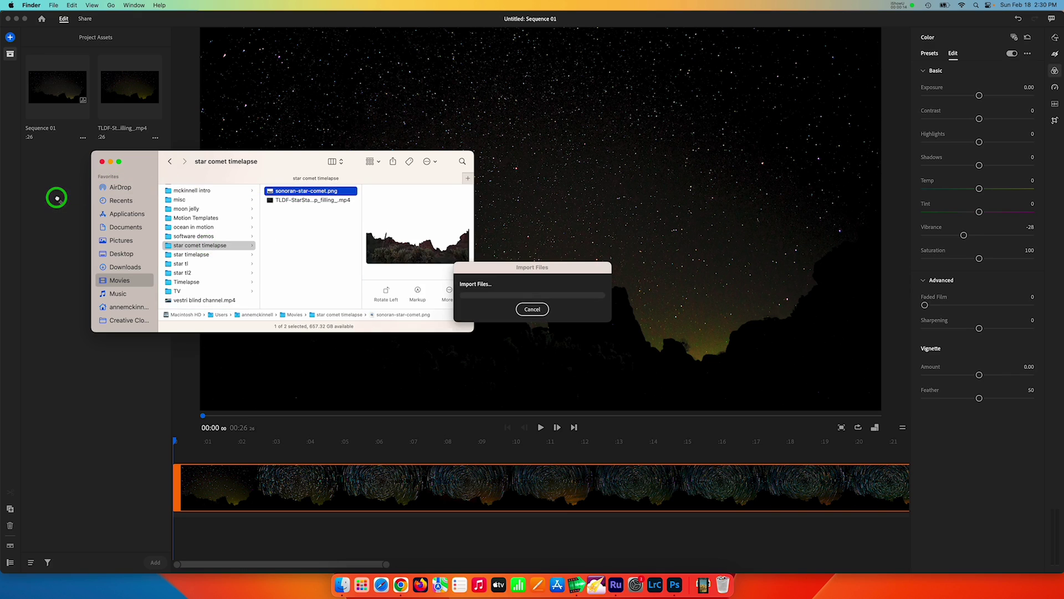
{"action": "left_click", "coordinate": [103, 161]}
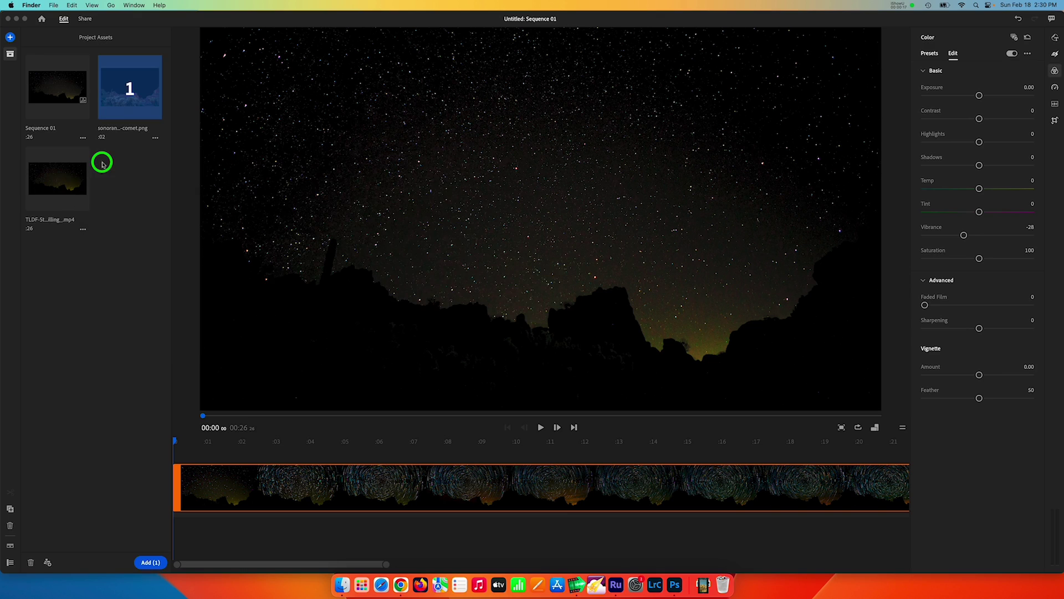
Add the foreground image to the timeline on a track above the timelapse clip and extend it over the clip's full length.
{"action": "left_click", "coordinate": [150, 563]}
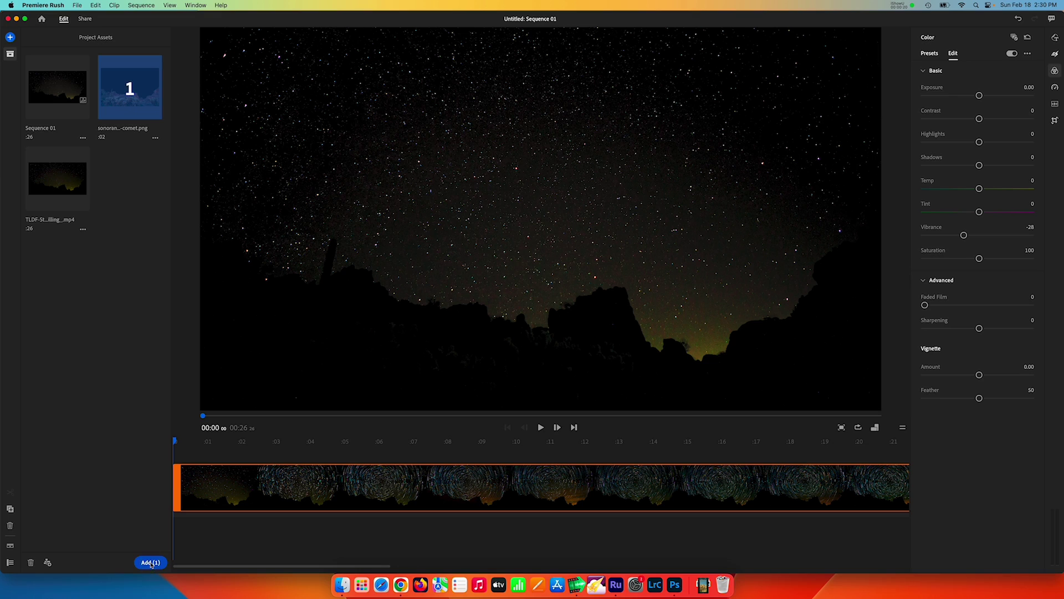
{"action": "left_click", "coordinate": [150, 563]}
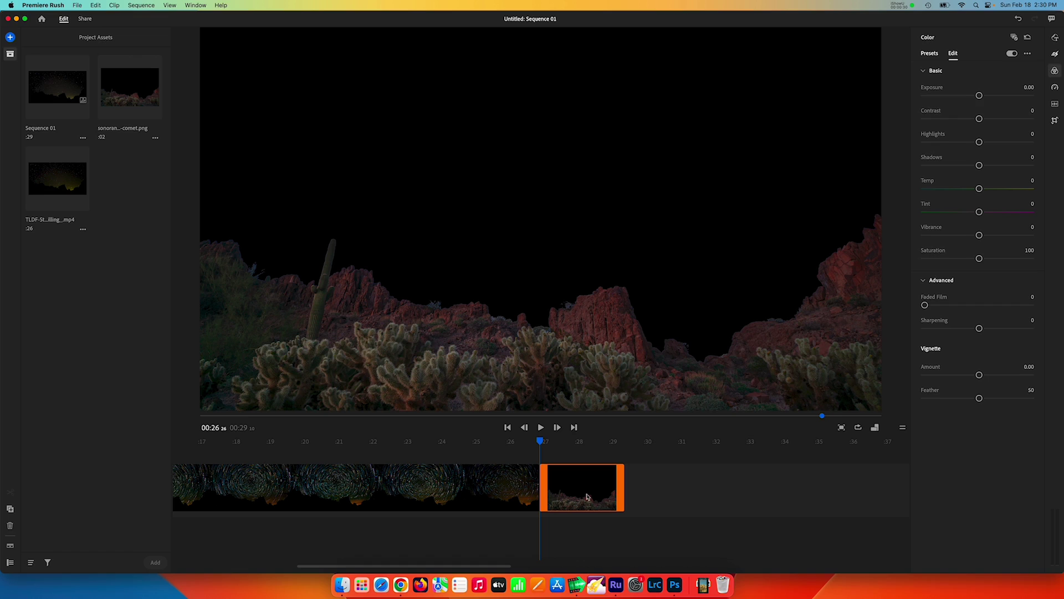
{"action": "left_click_drag", "start_coordinate": [586, 497], "coordinate": [501, 455]}
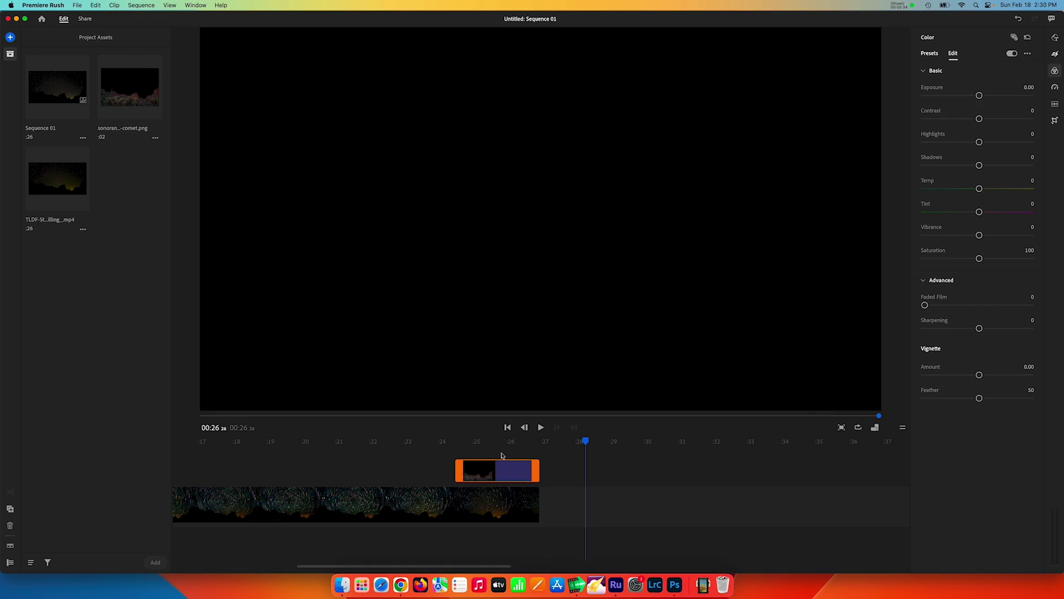
{"action": "left_click_drag", "start_coordinate": [587, 444], "coordinate": [509, 446]}
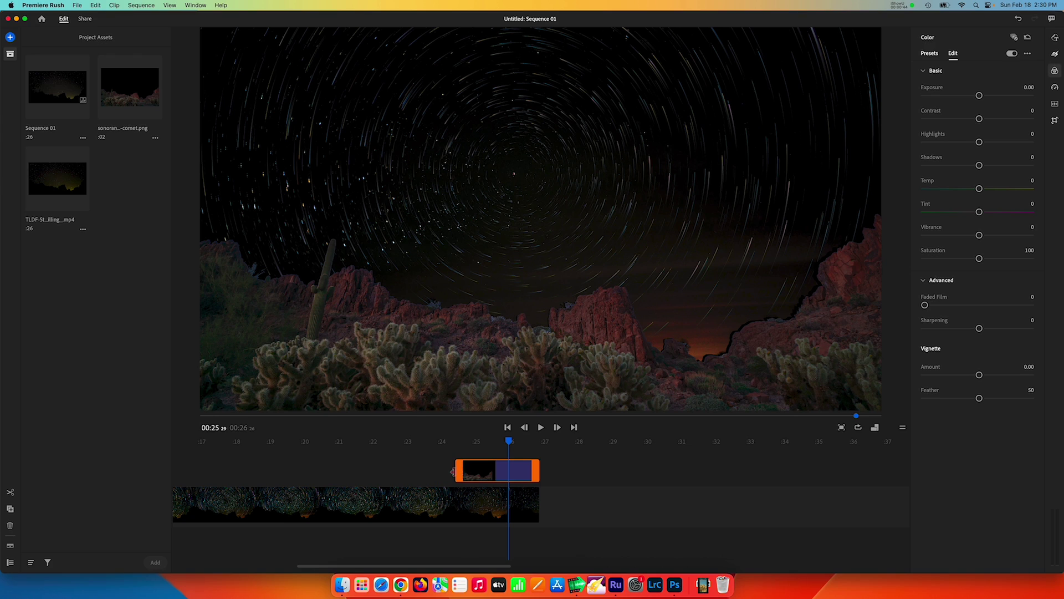
{"action": "left_click_drag", "start_coordinate": [458, 471], "coordinate": [151, 474]}
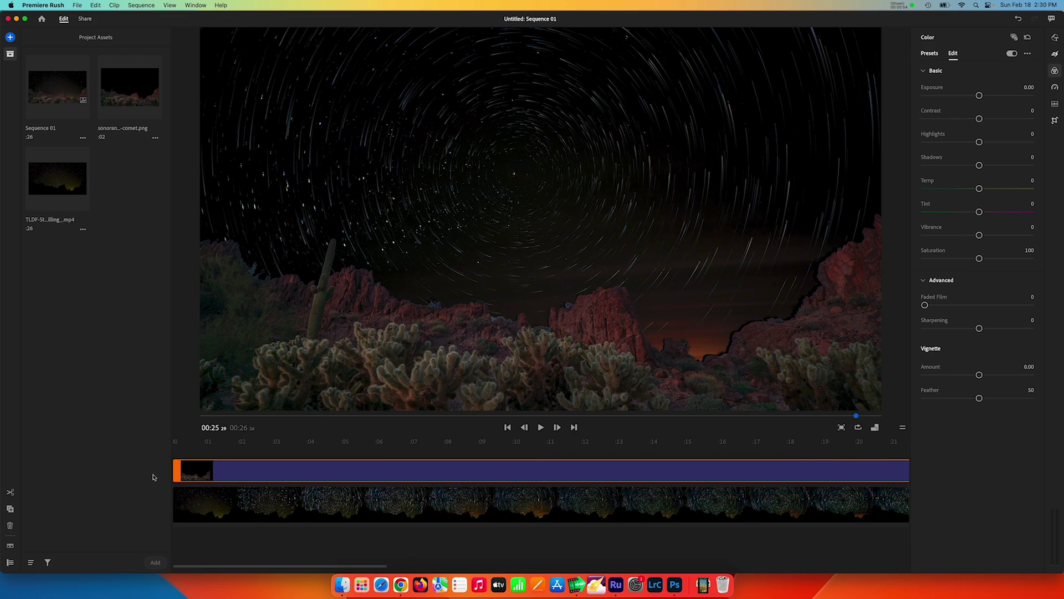
Shift the foreground overlay slightly upward in the frame to cover the dark gap along the ridge line.
{"action": "left_click", "coordinate": [178, 445]}
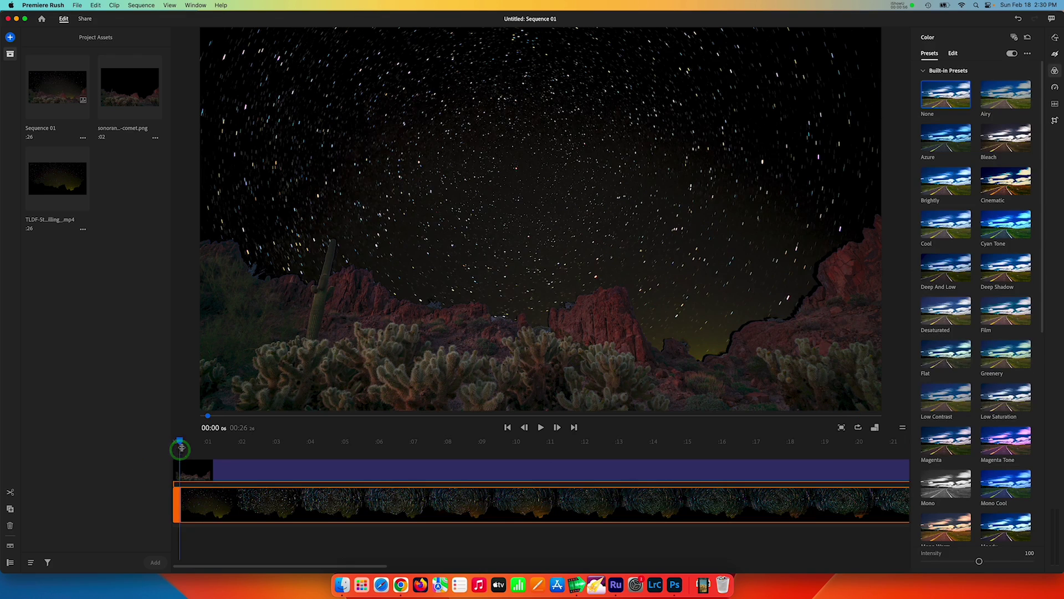
{"action": "left_click", "coordinate": [172, 440]}
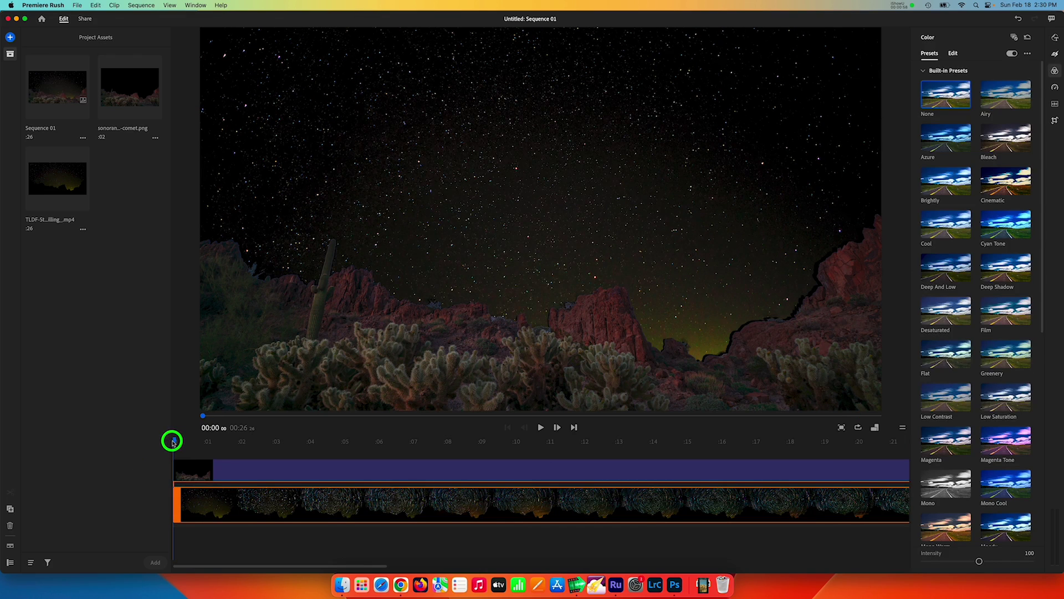
{"action": "left_click", "coordinate": [201, 469]}
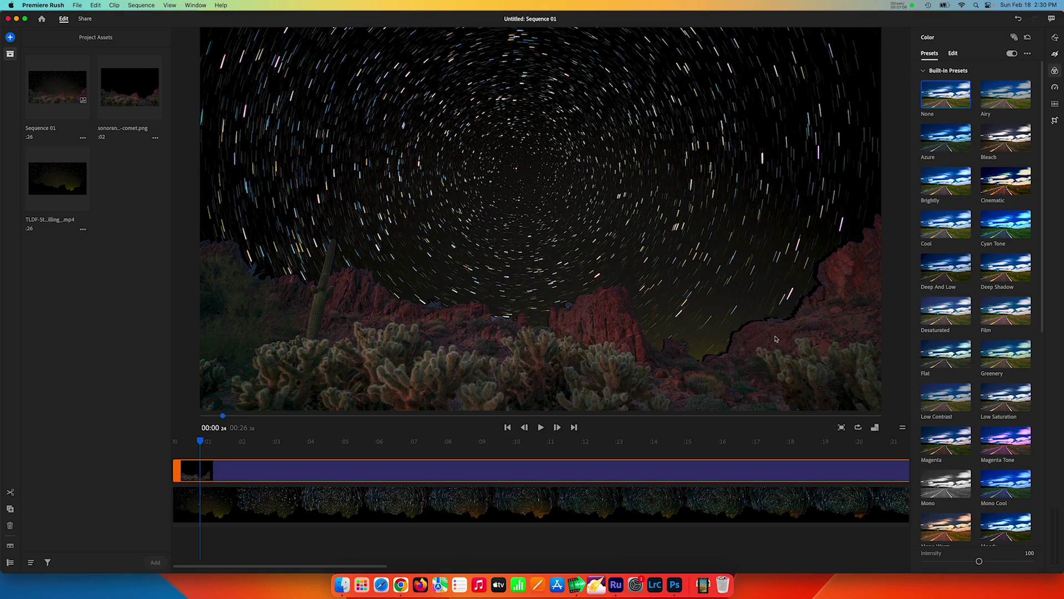
{"action": "left_click_drag", "start_coordinate": [771, 354], "coordinate": [769, 347]}
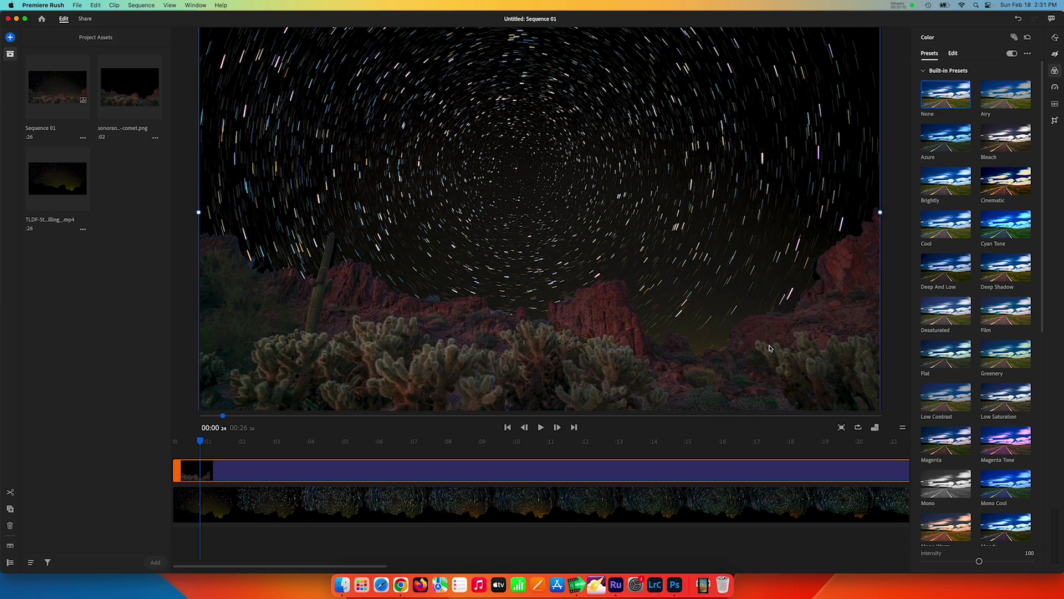
Set the foreground overlay's exposure to -1.65, contrast to 55 and temperature to -52, and play the sequence from the start.
{"action": "left_click", "coordinate": [953, 52]}
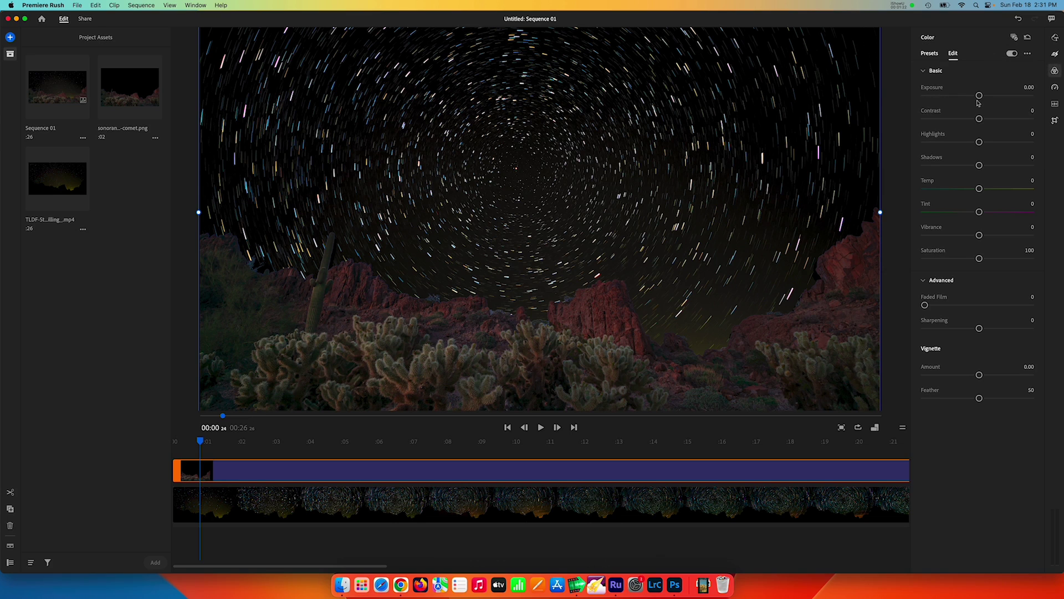
{"action": "left_click_drag", "start_coordinate": [979, 97], "coordinate": [959, 98]}
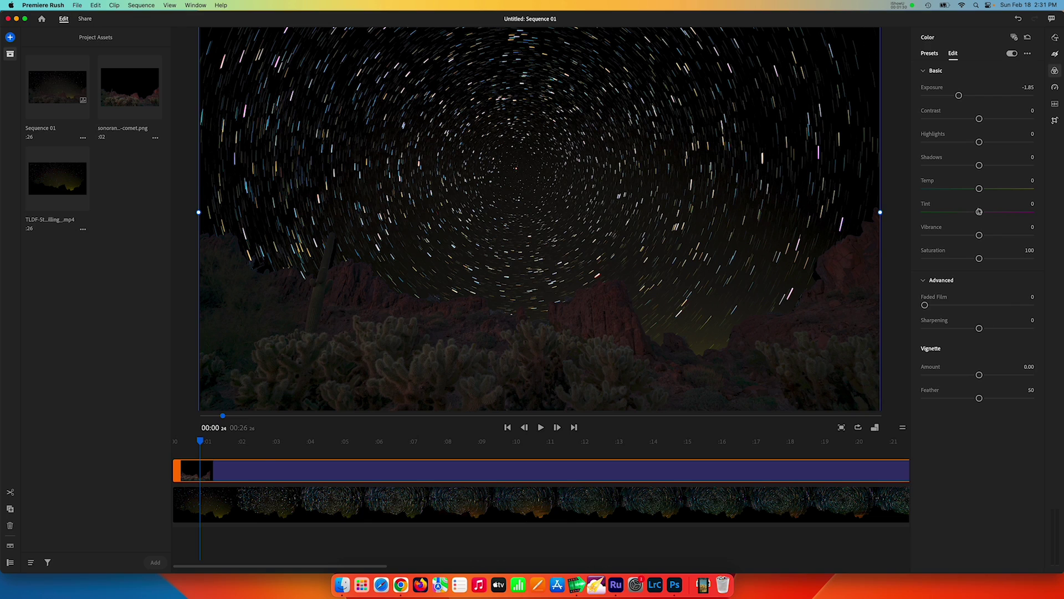
{"action": "left_click_drag", "start_coordinate": [979, 190], "coordinate": [937, 192]}
{"action": "left_click_drag", "start_coordinate": [981, 120], "coordinate": [946, 97]}
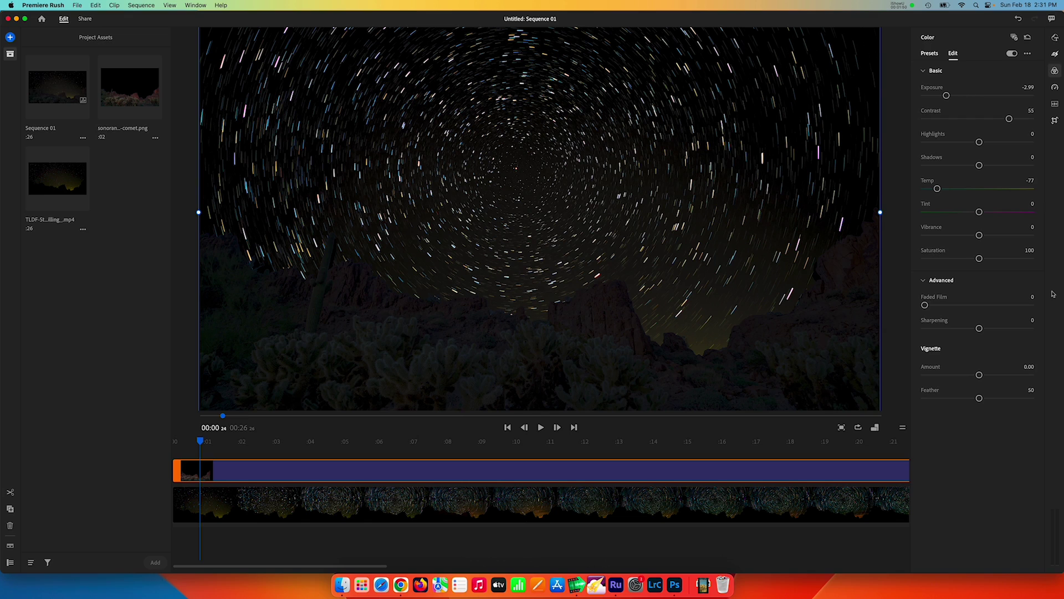
{"action": "left_click_drag", "start_coordinate": [937, 190], "coordinate": [950, 189]}
{"action": "left_click_drag", "start_coordinate": [949, 97], "coordinate": [960, 95]}
{"action": "left_click_drag", "start_coordinate": [200, 443], "coordinate": [172, 441]}
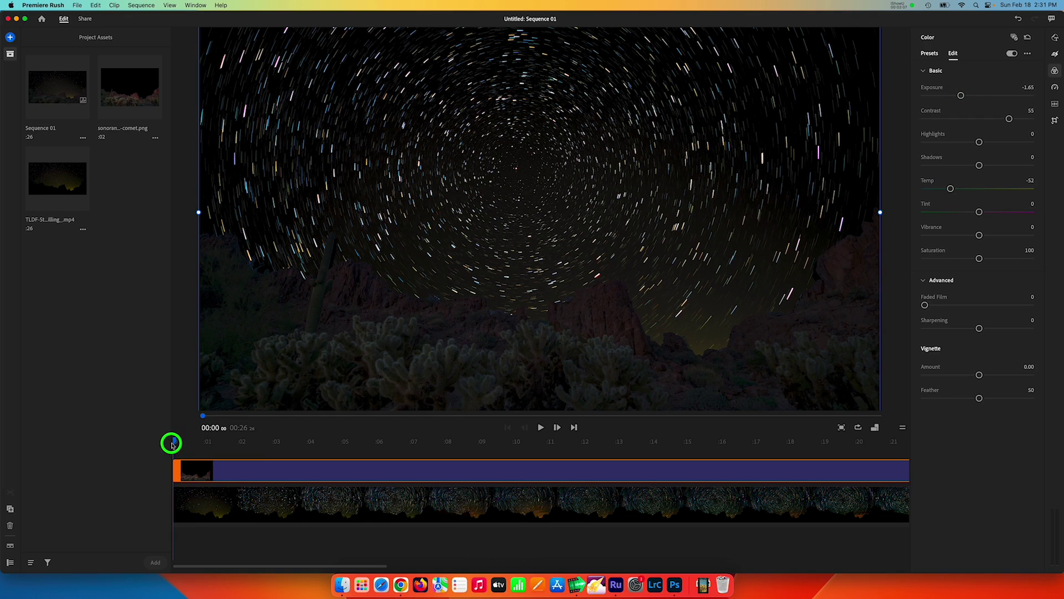
{"action": "left_click", "coordinate": [542, 427]}
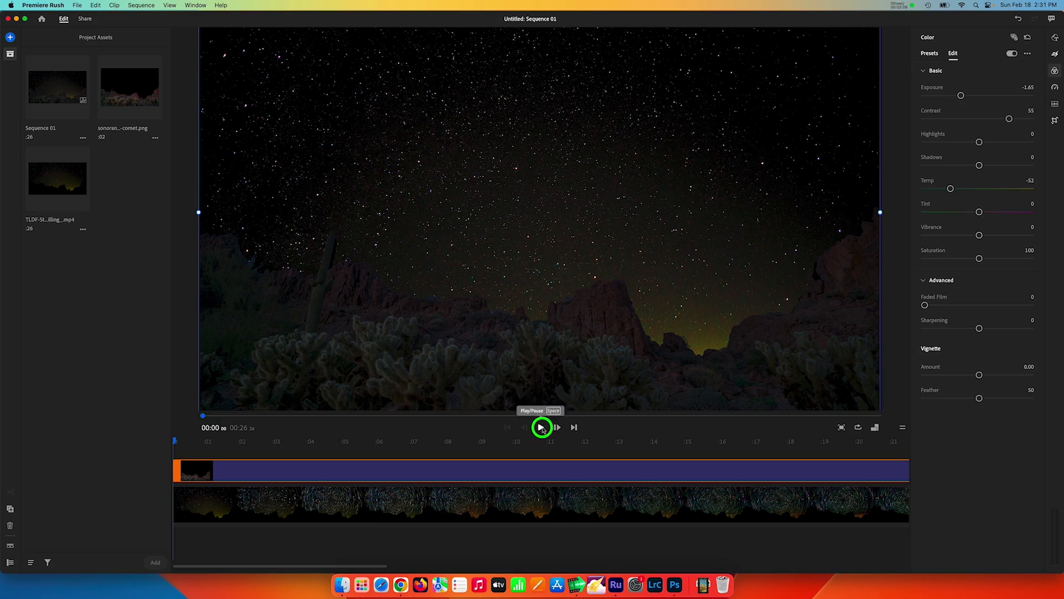